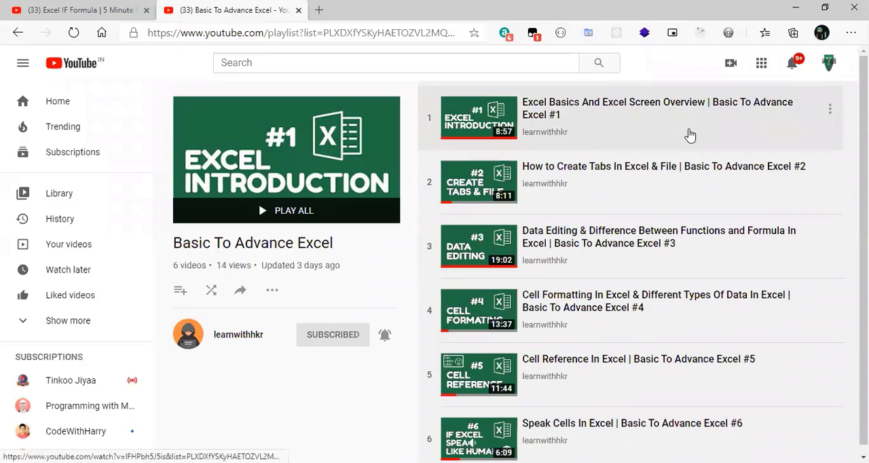
scroll(685, 136, down, 1)
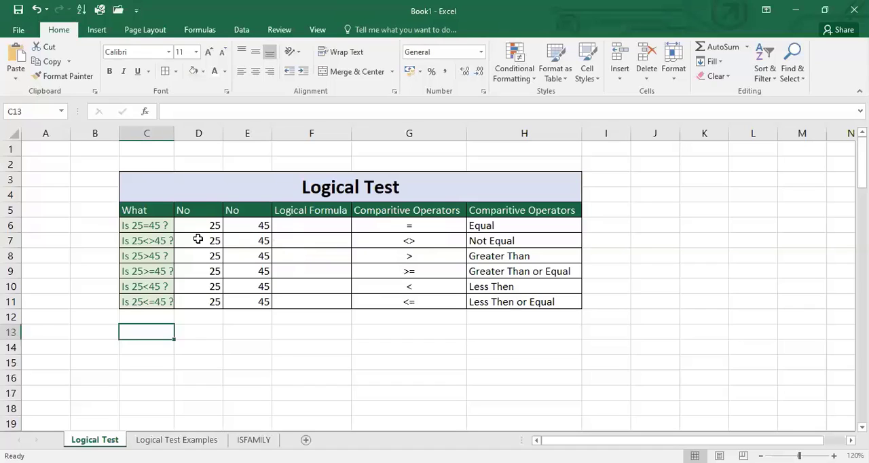
- In Excel's Logical Test sheet, examine the comparison operators in G6:G11 and the question and two numbers in row 6
click(392, 213)
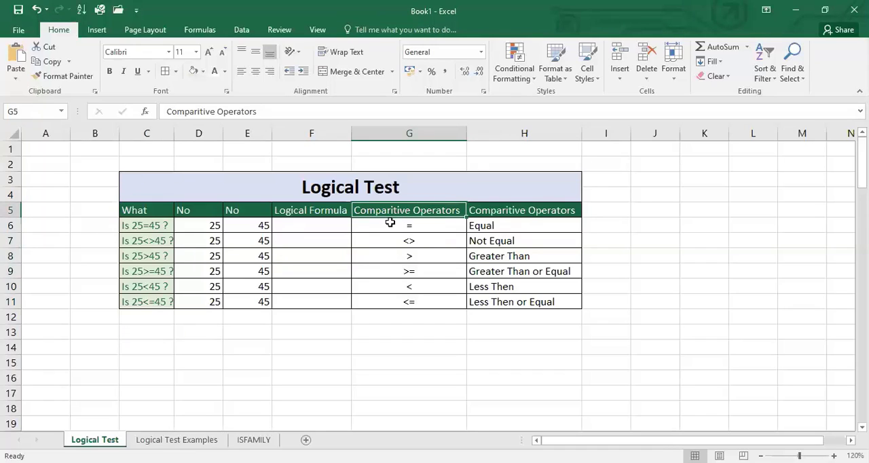
drag(392, 224, 390, 300)
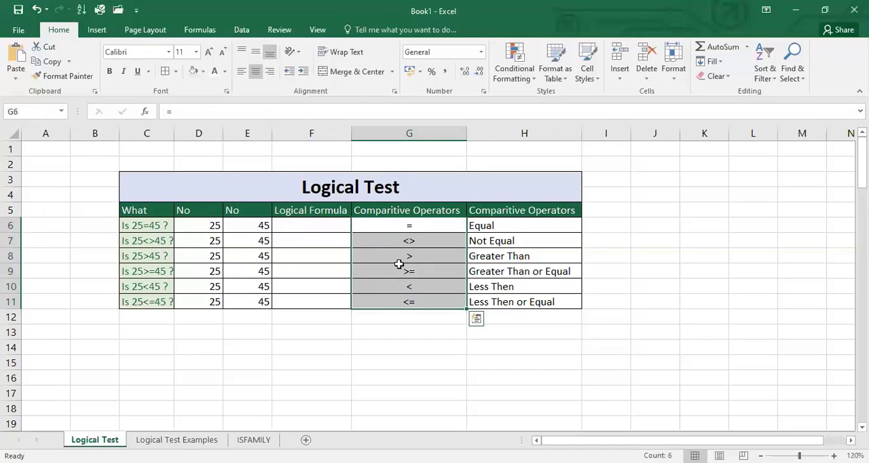
click(400, 224)
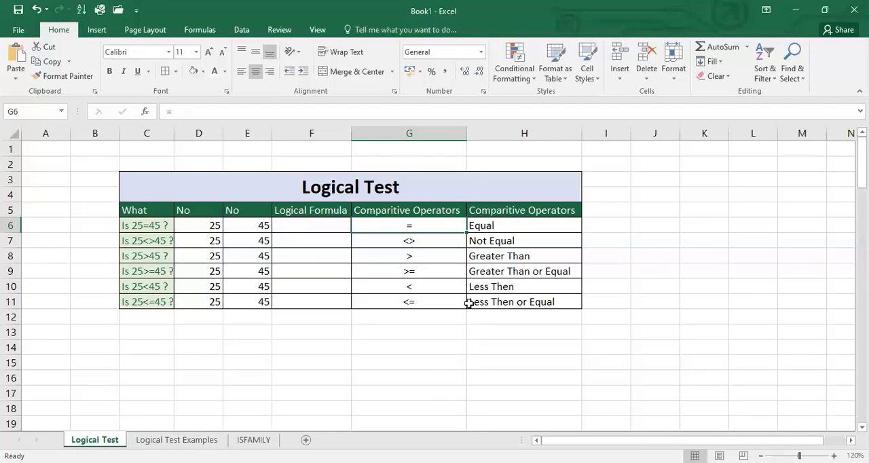
click(302, 223)
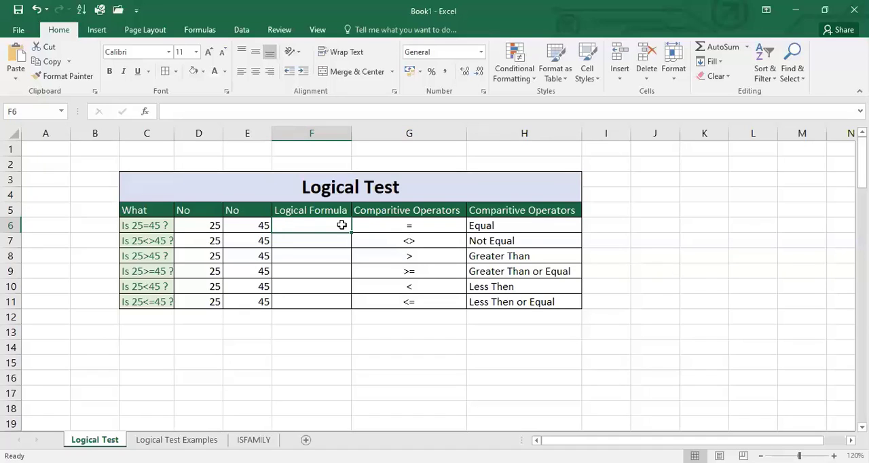
click(191, 228)
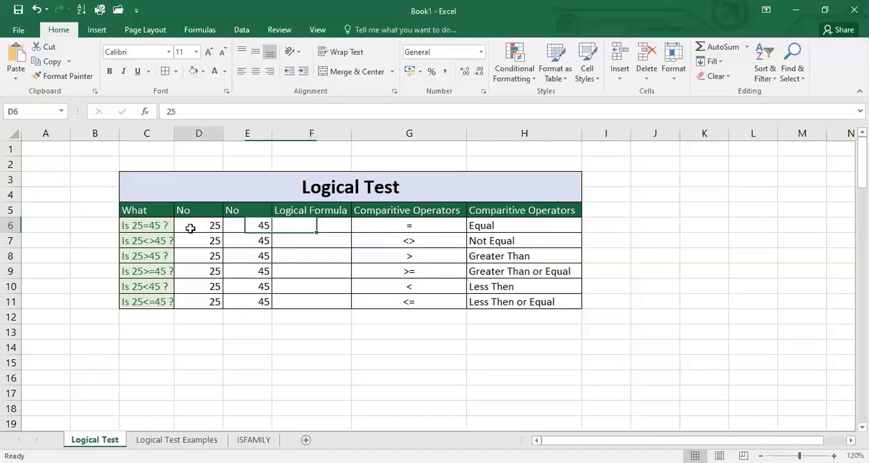
click(248, 229)
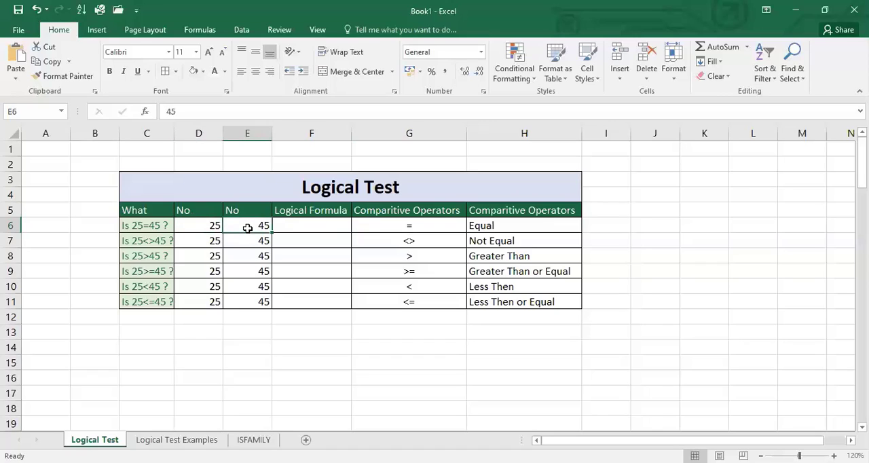
click(193, 224)
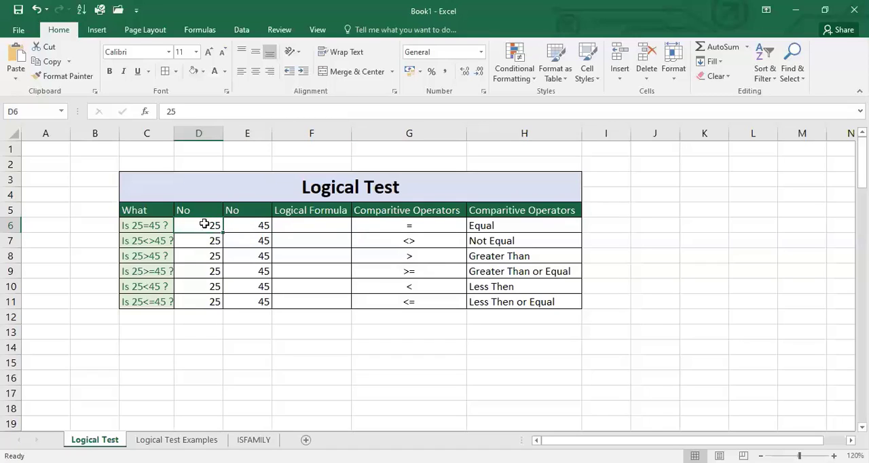
click(234, 231)
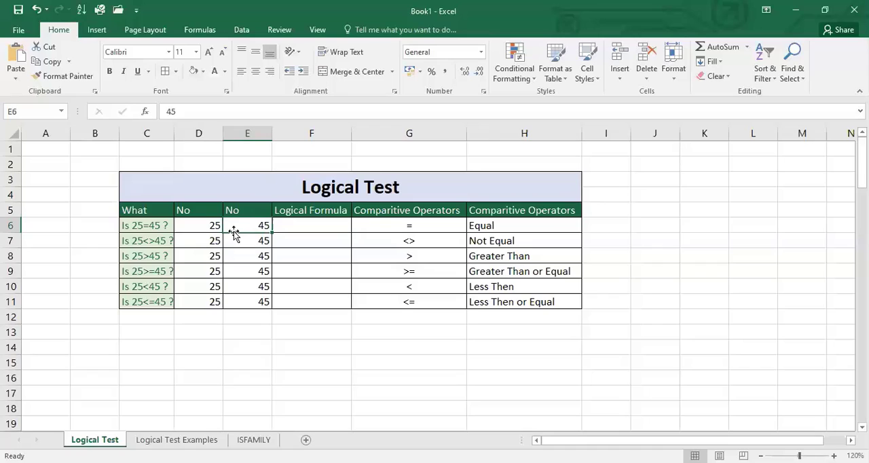
click(126, 225)
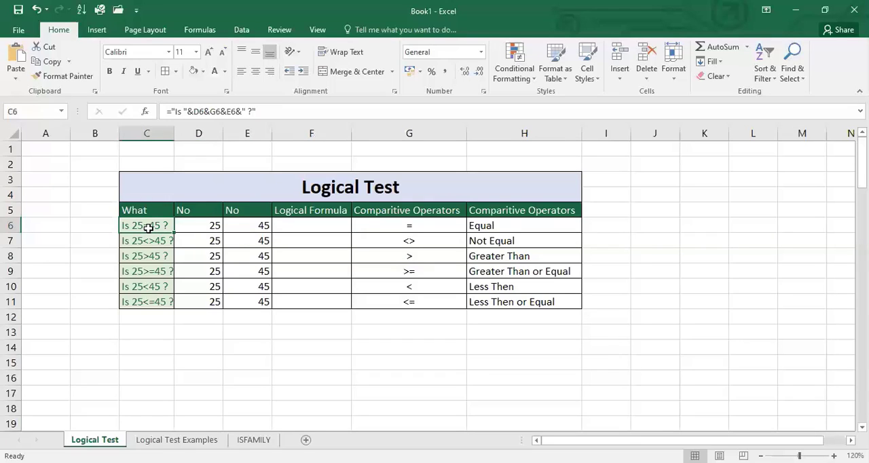
- Enter the formula =D6=E6 in F6 to test whether the two numbers in row 6 are equal
click(297, 229)
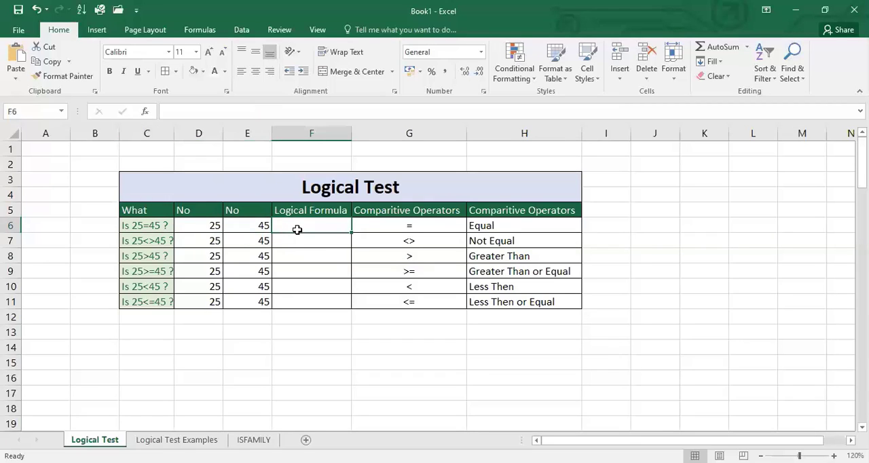
text(=)
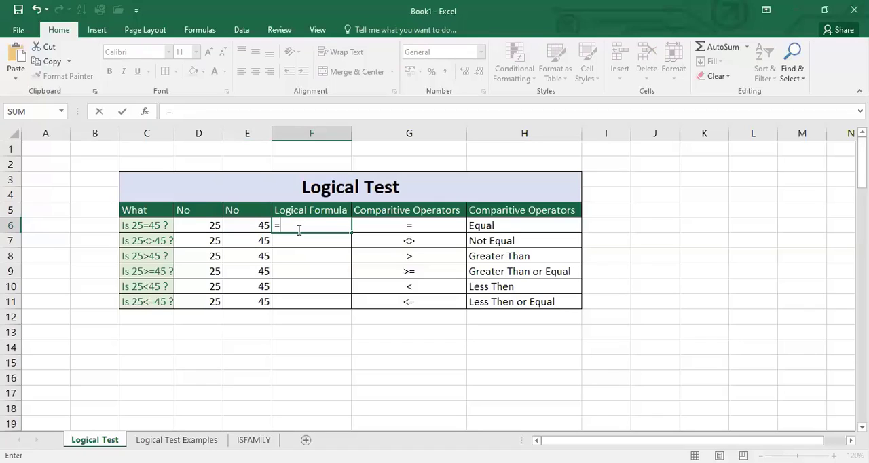
click(197, 225)
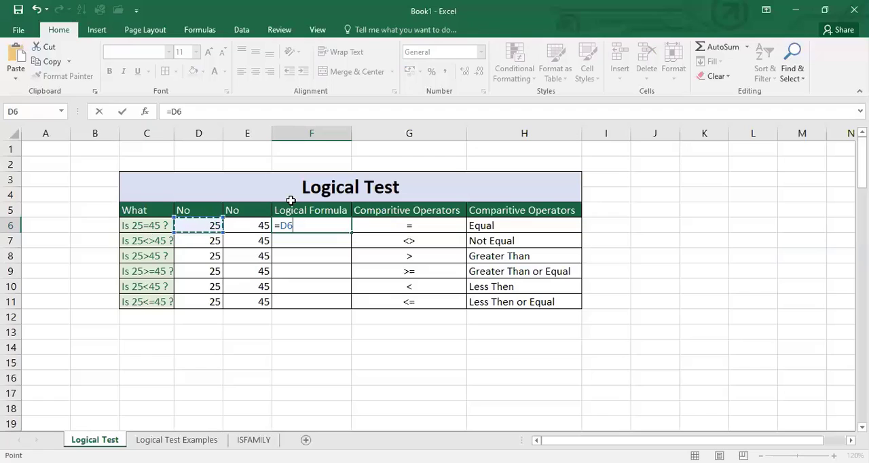
text(=)
click(252, 223)
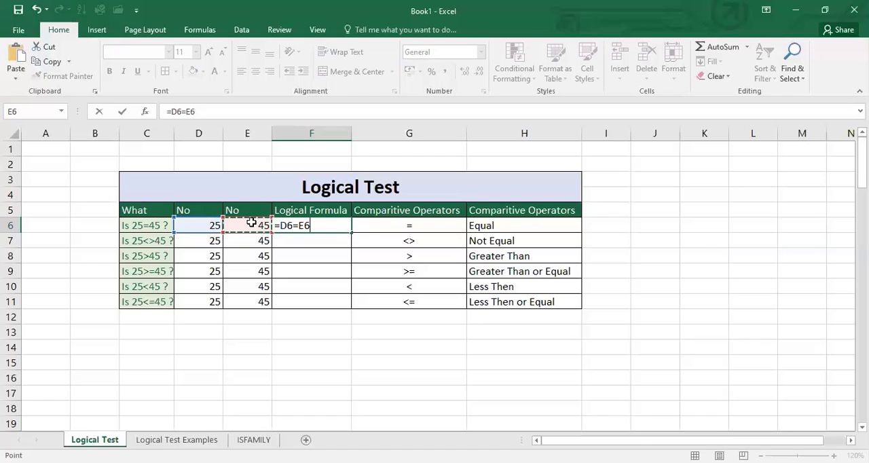
key(Return)
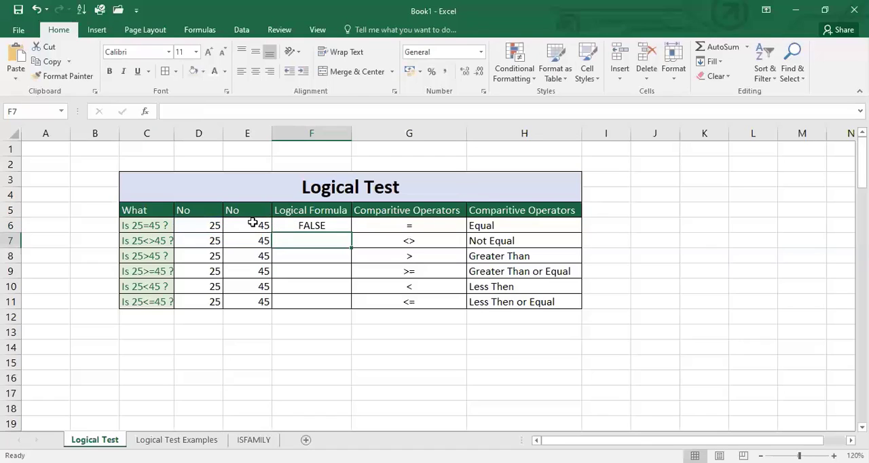
- Test the equality formula in F6 by changing E6 to 25 and restoring it to 45
click(340, 227)
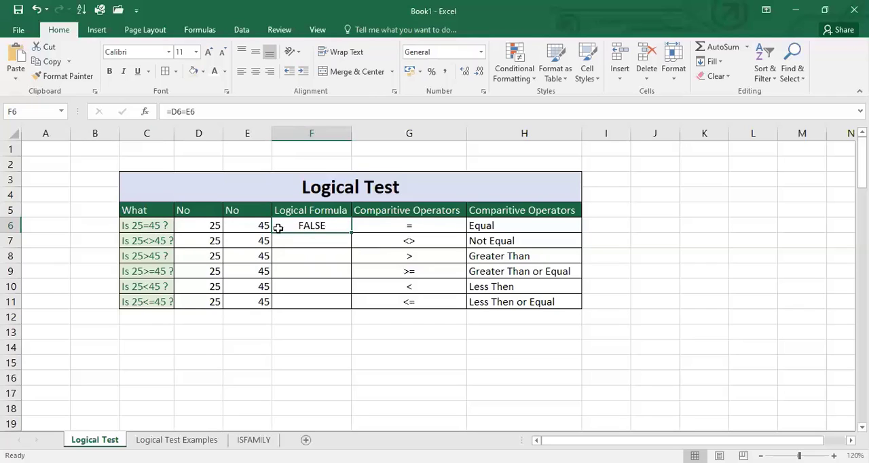
click(245, 224)
text(25)
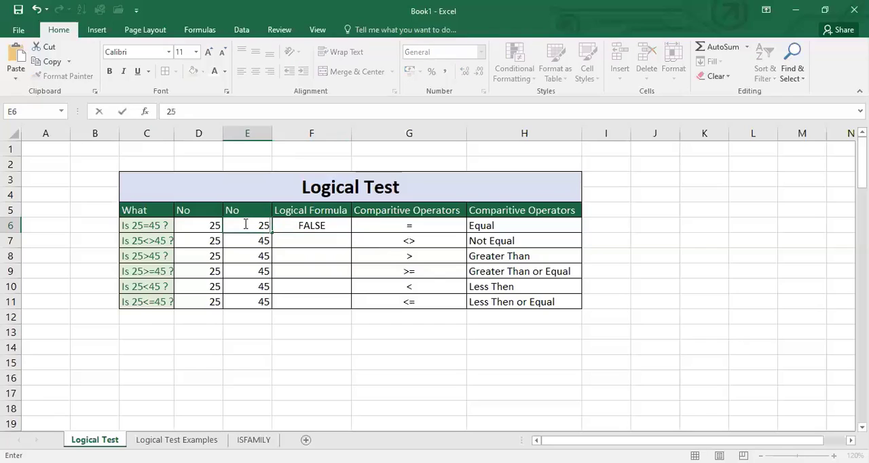
key(Return)
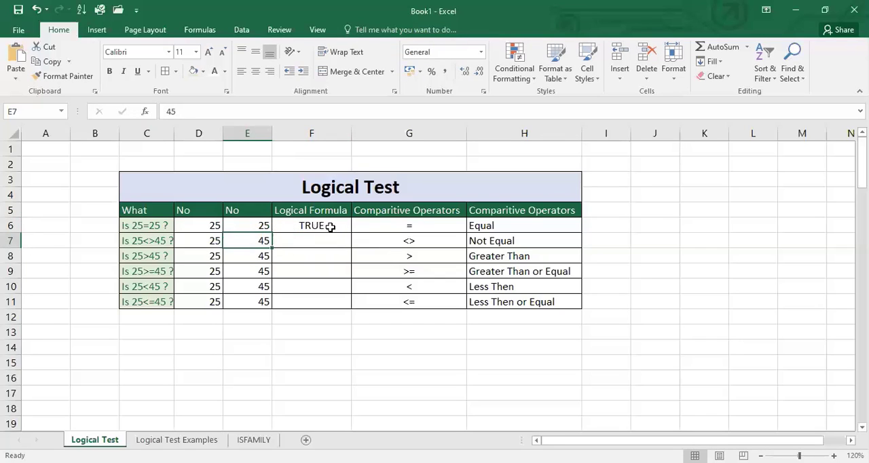
click(244, 224)
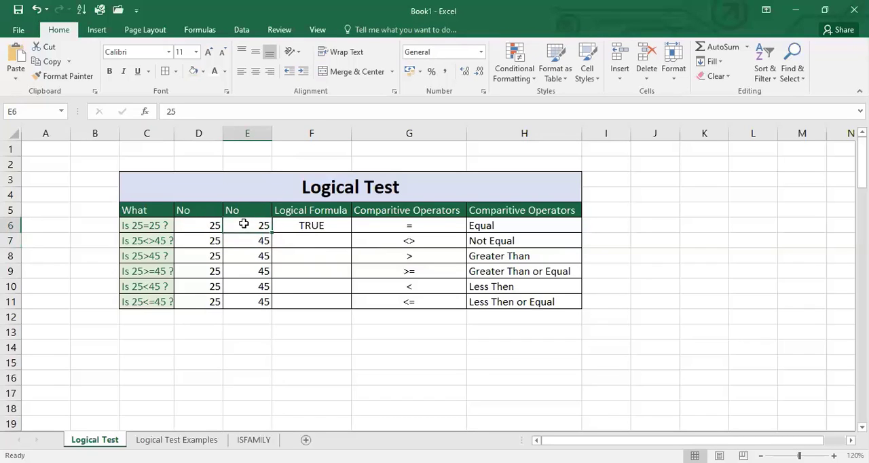
text(45)
key(Return)
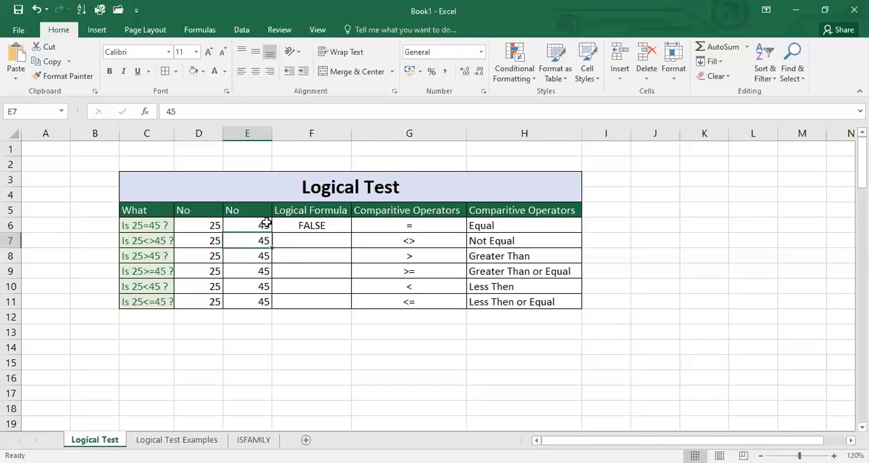
- Enter the formula =D7<>E7 in F7 to test whether the two numbers in row 7 are not equal
click(310, 246)
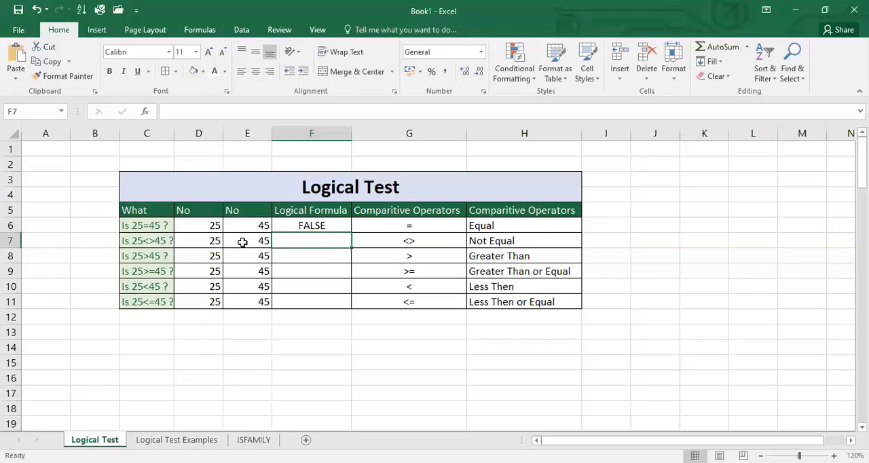
click(420, 243)
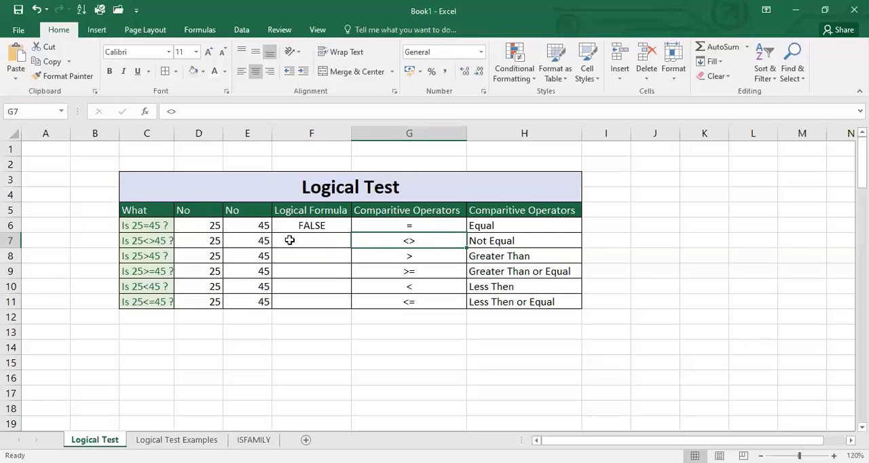
click(289, 240)
text(=)
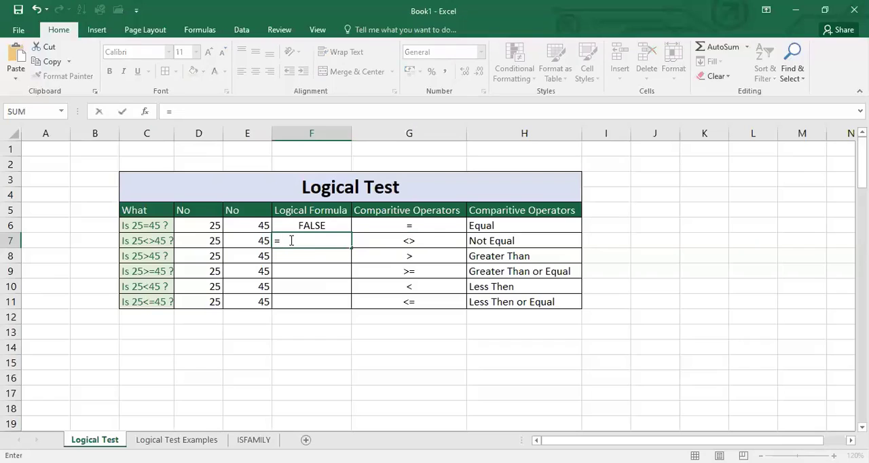
click(202, 241)
text(<)
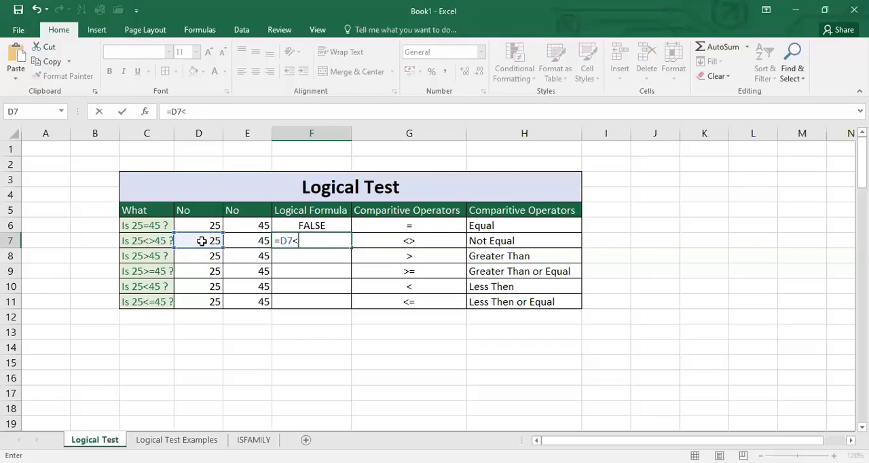
text(>)
click(232, 241)
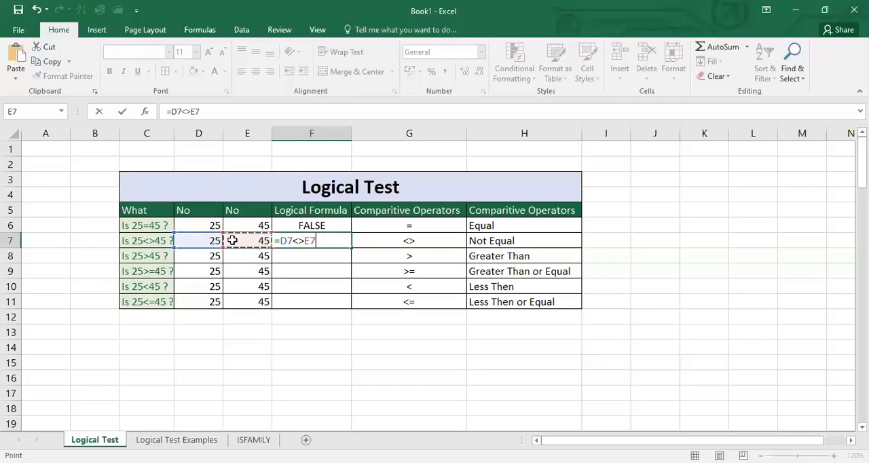
key(F2)
key(Return)
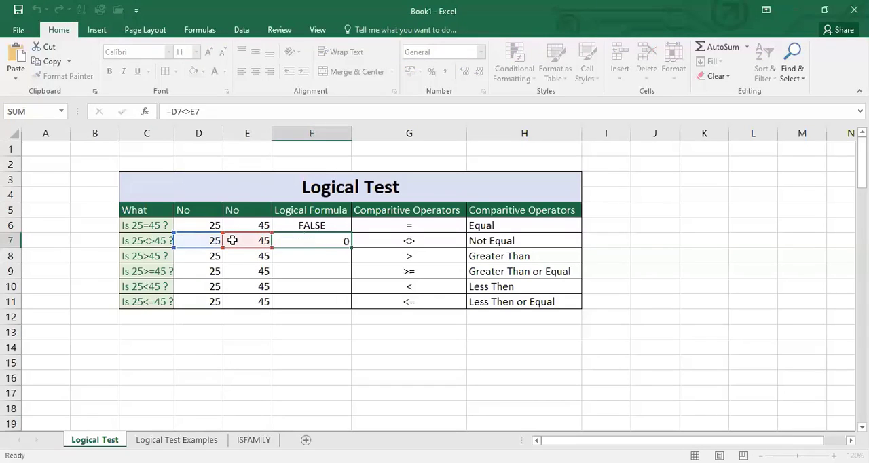
- Test the not-equal formula in F7 by changing E7 to 25 and restoring it to 45
click(332, 243)
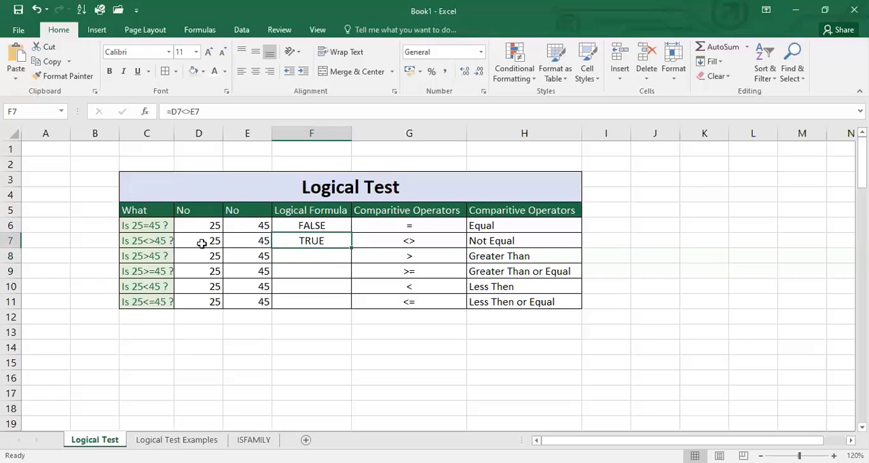
click(426, 243)
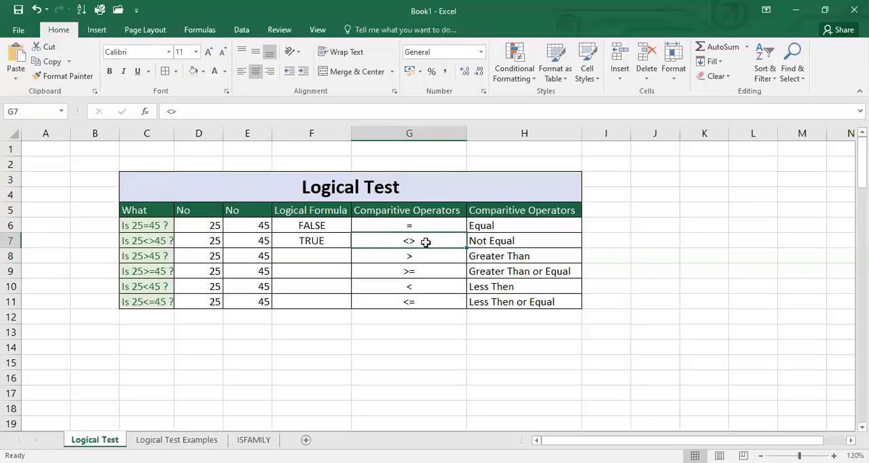
click(254, 240)
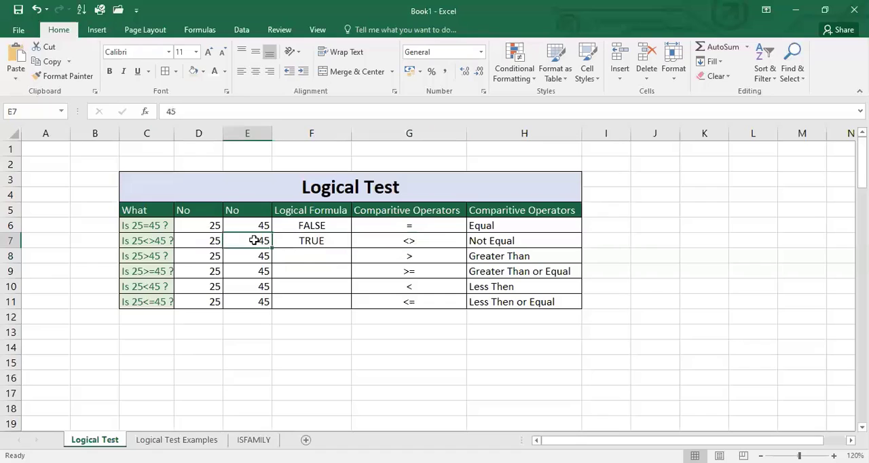
text(25)
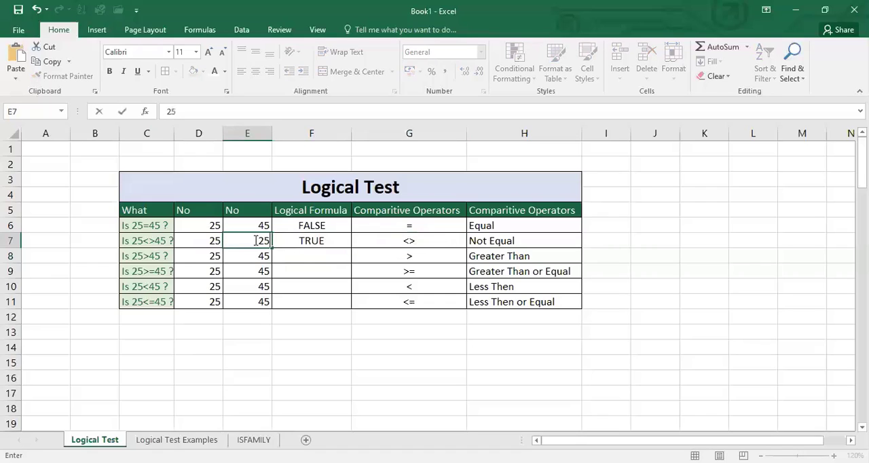
key(Return)
click(322, 241)
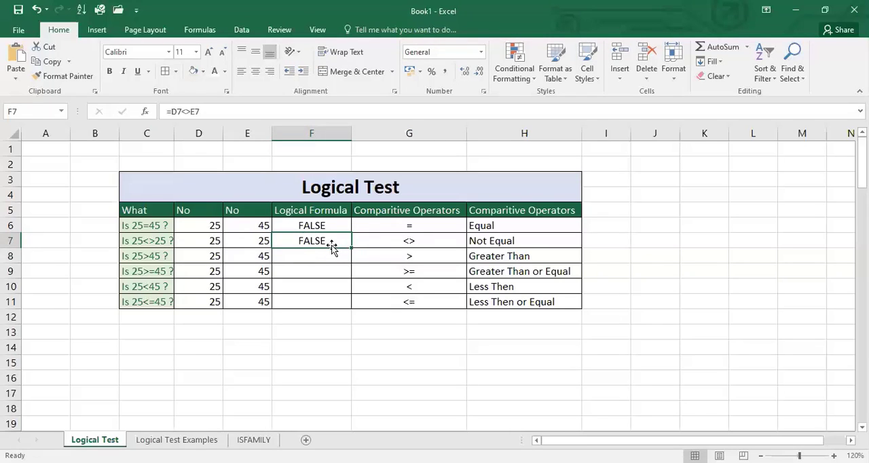
click(249, 243)
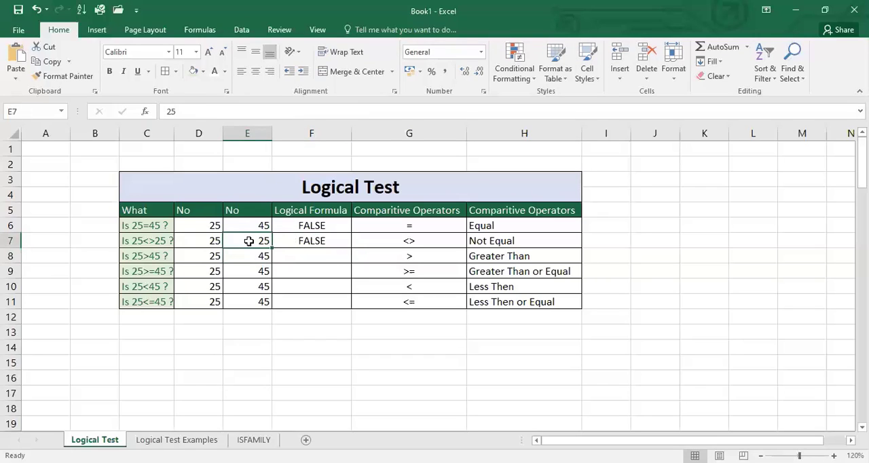
text(45)
key(Return)
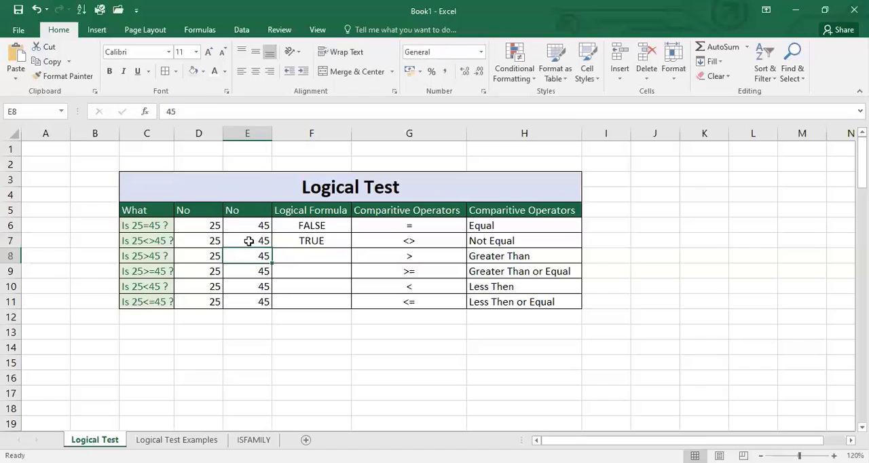
click(284, 241)
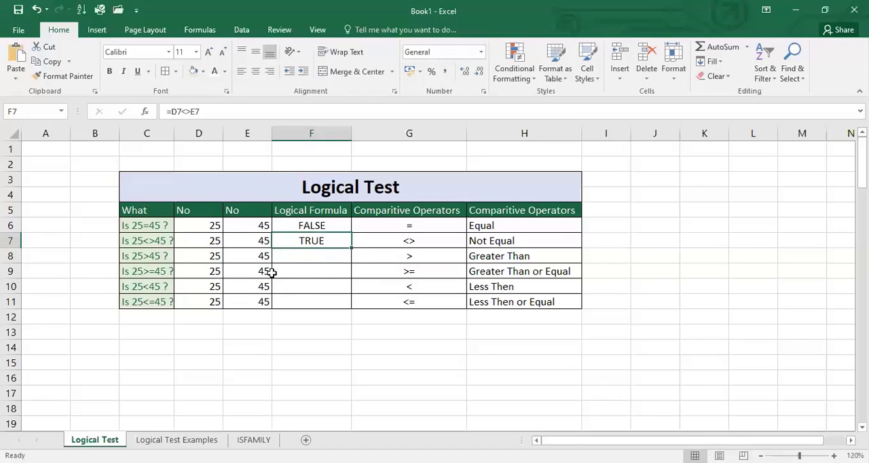
- Enter the formula =D8>E8 in F8 to test whether the first number in row 8 is greater than the second
click(305, 258)
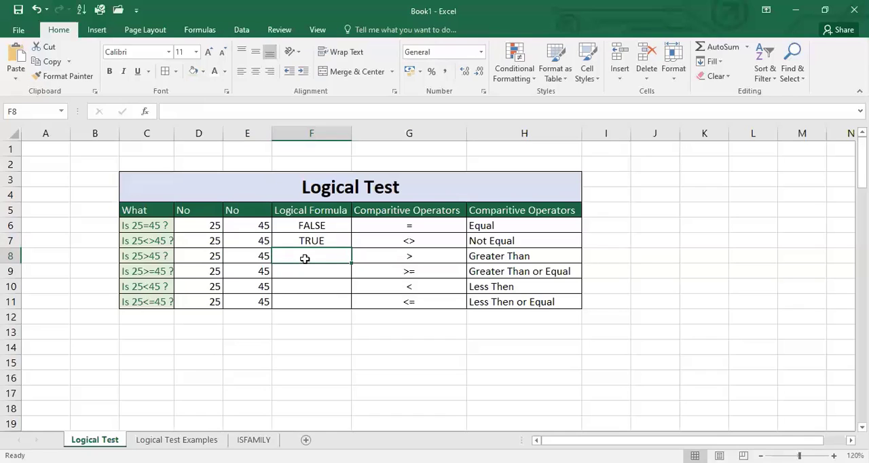
text(=)
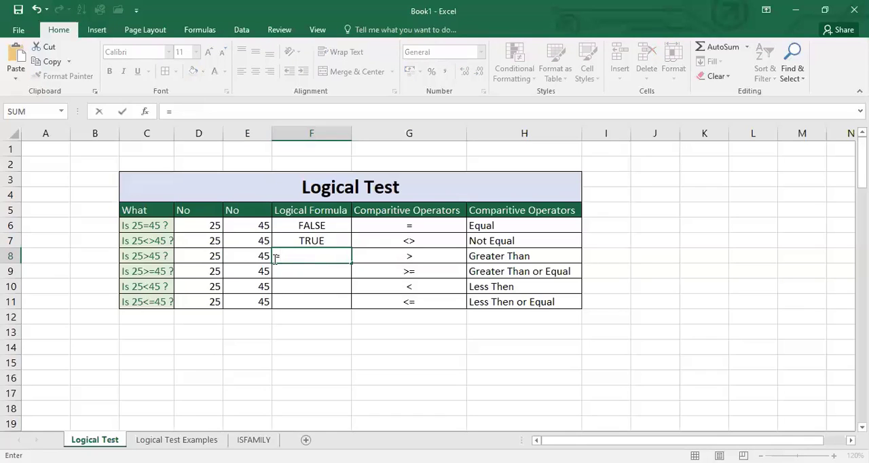
click(210, 256)
text(>)
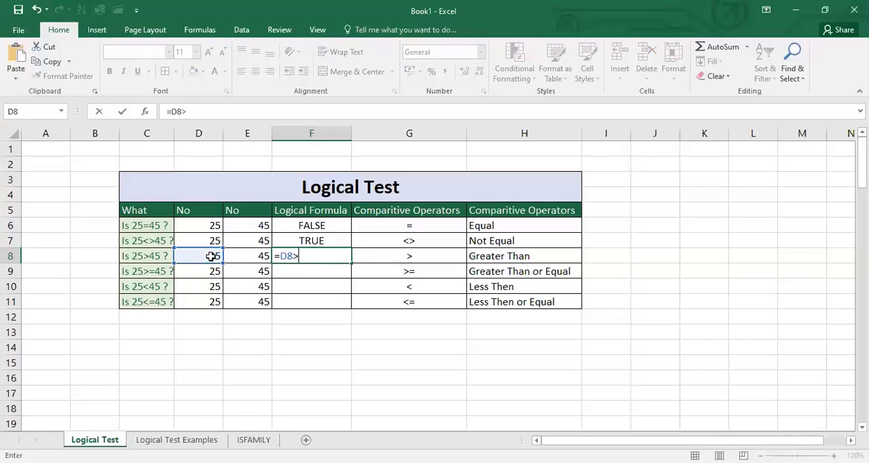
click(235, 256)
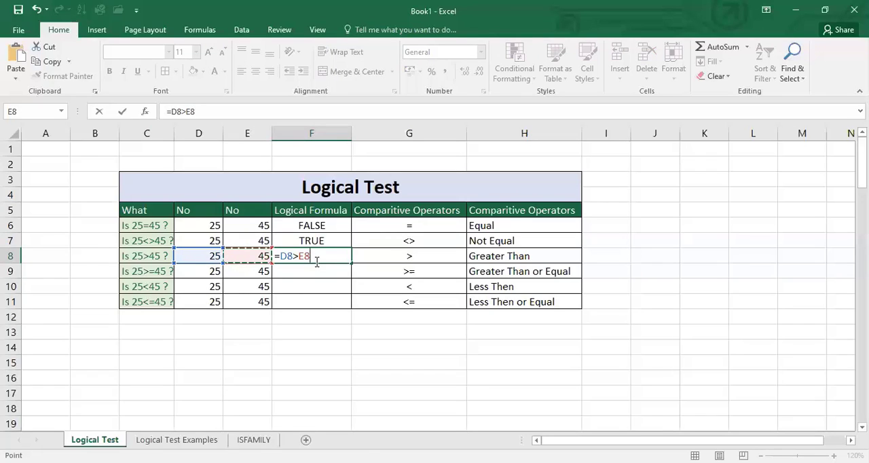
key(Return)
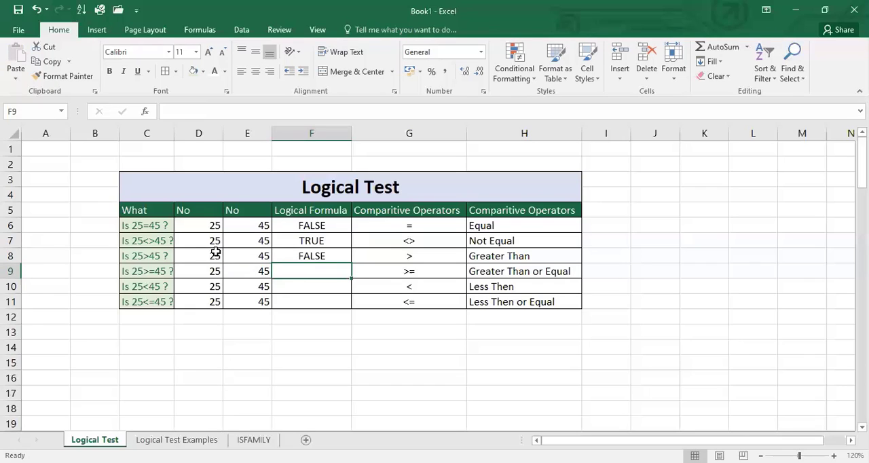
- Set E8 to 25 to test the greater-than formula with two equal numbers
click(253, 257)
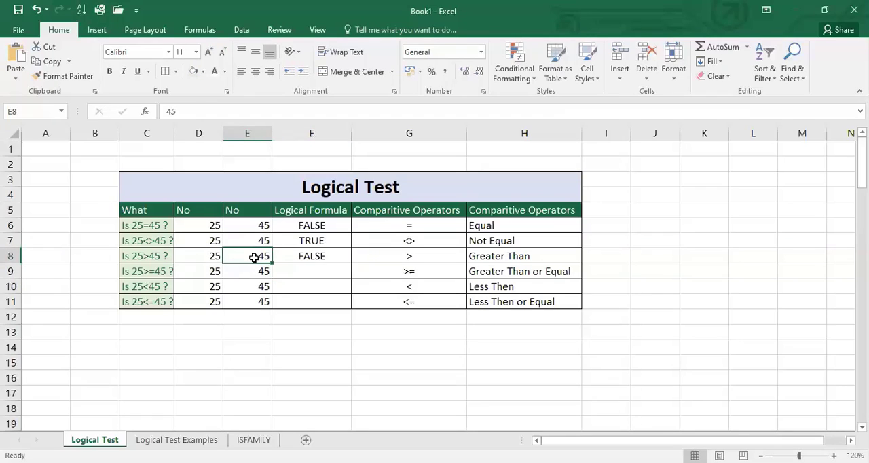
text(25)
key(Return)
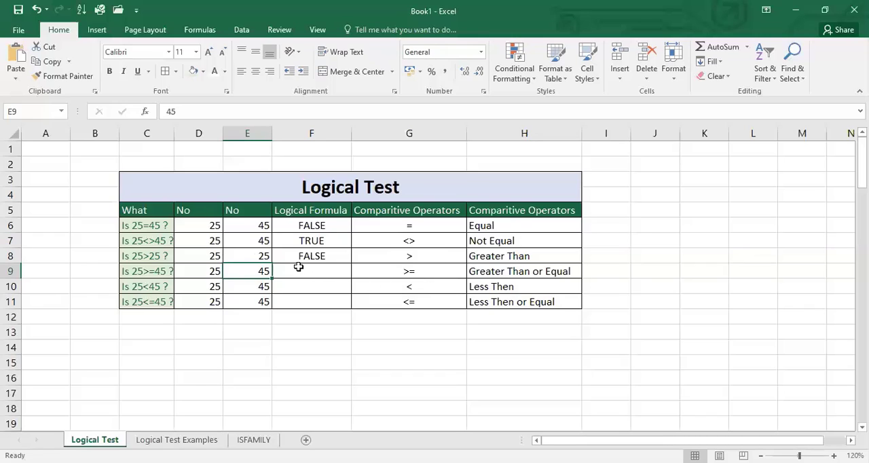
- Enter the formula =D9>=E9 in F9 to test whether the first number in row 9 is greater than or equal to the second
click(298, 266)
text(=)
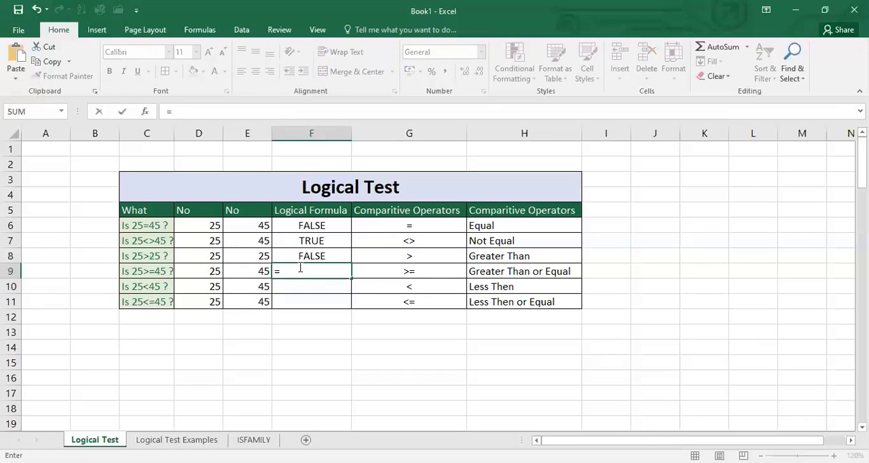
click(191, 269)
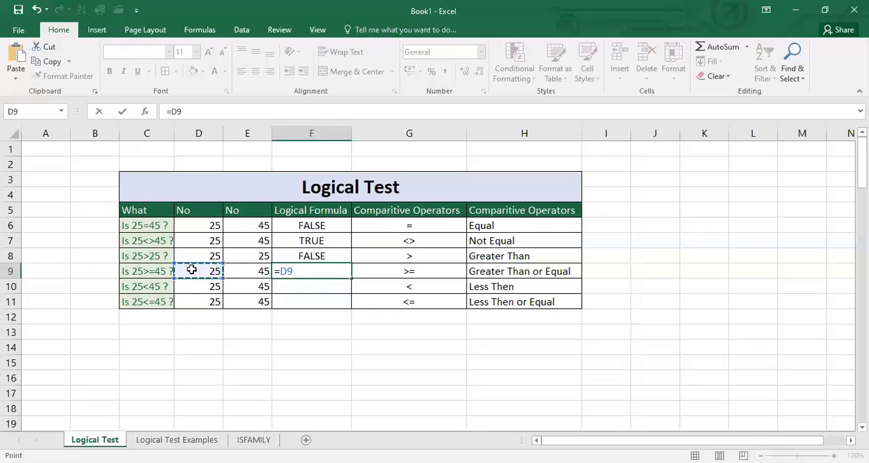
text(>=)
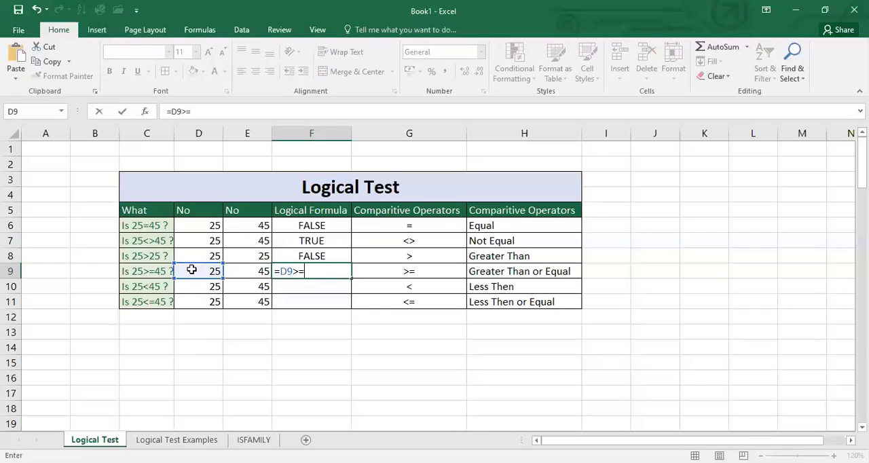
click(241, 272)
key(Return)
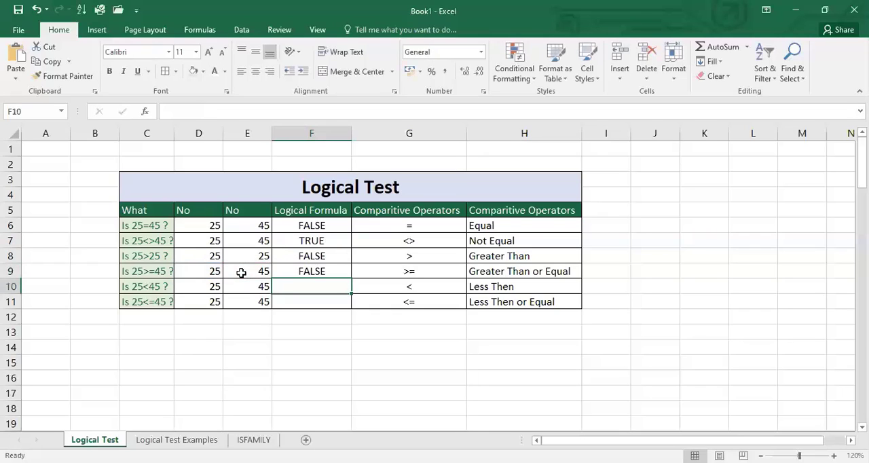
- Set E9 to 25 to test the greater-than-or-equal formula with two equal numbers
click(241, 273)
text(25)
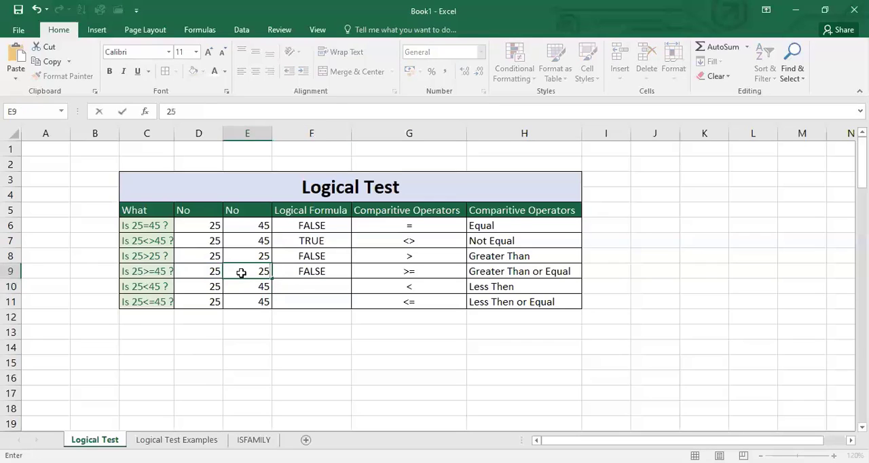
key(Return)
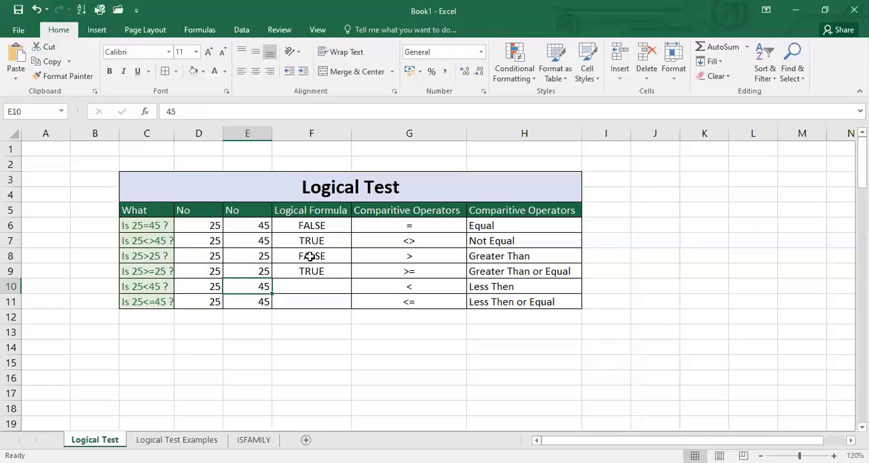
- Enter the formula =D10<E10 in F10 to test whether the first number in row 10 is less than the second
click(287, 289)
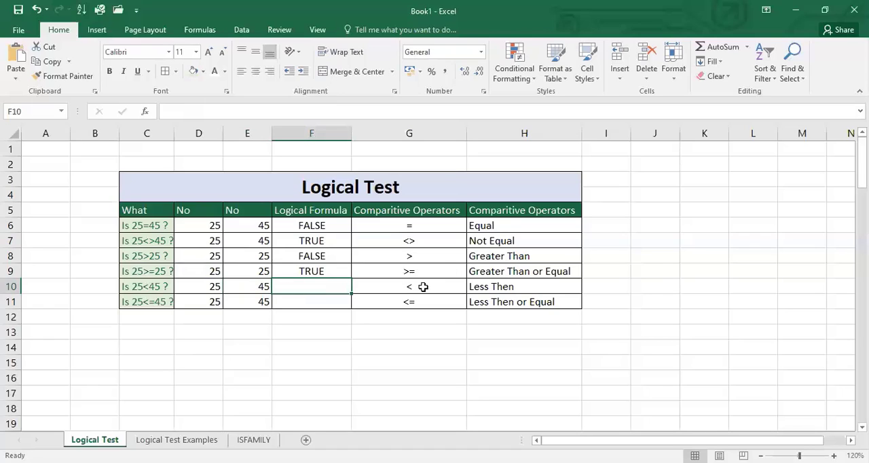
text(=)
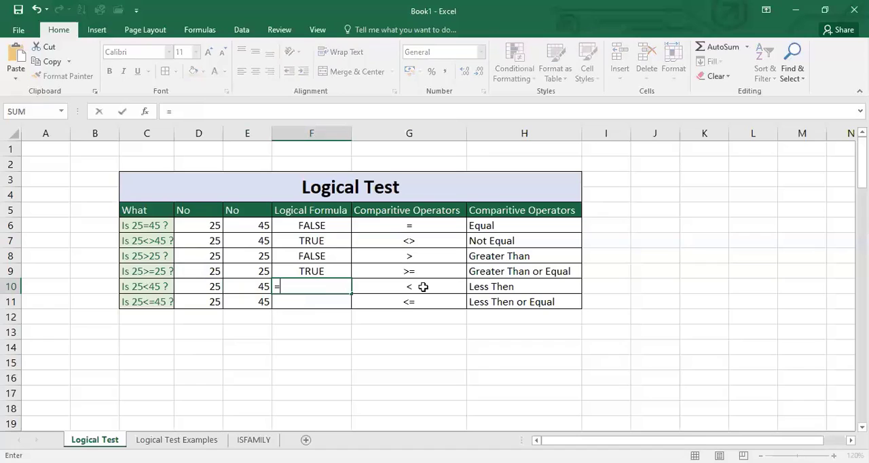
click(202, 286)
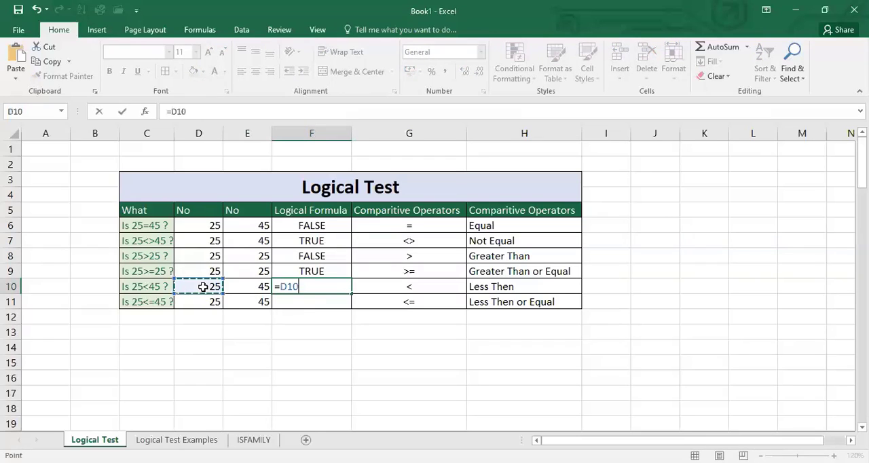
text(<)
click(252, 285)
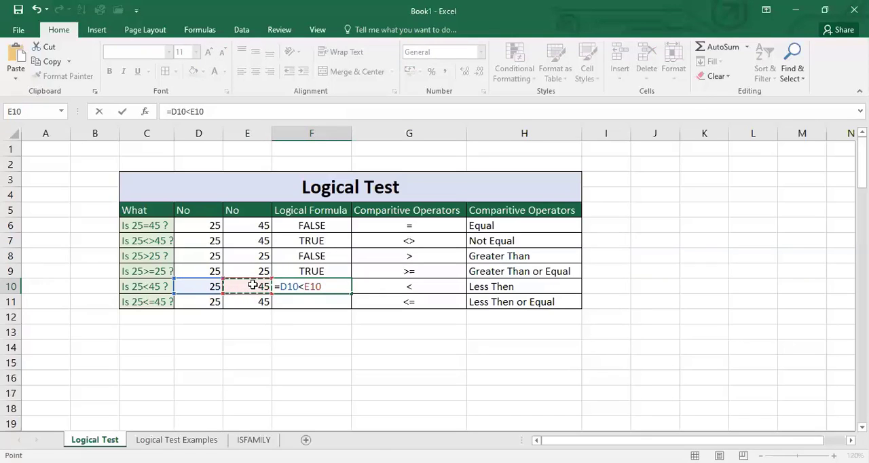
key(Return)
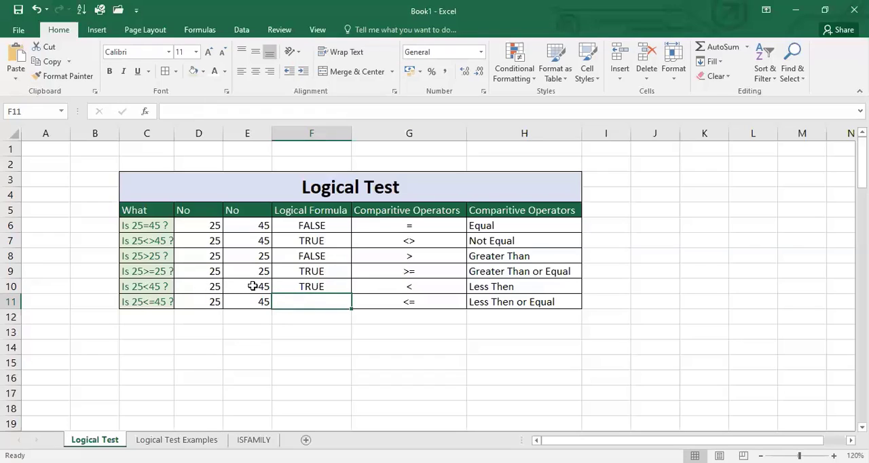
click(316, 290)
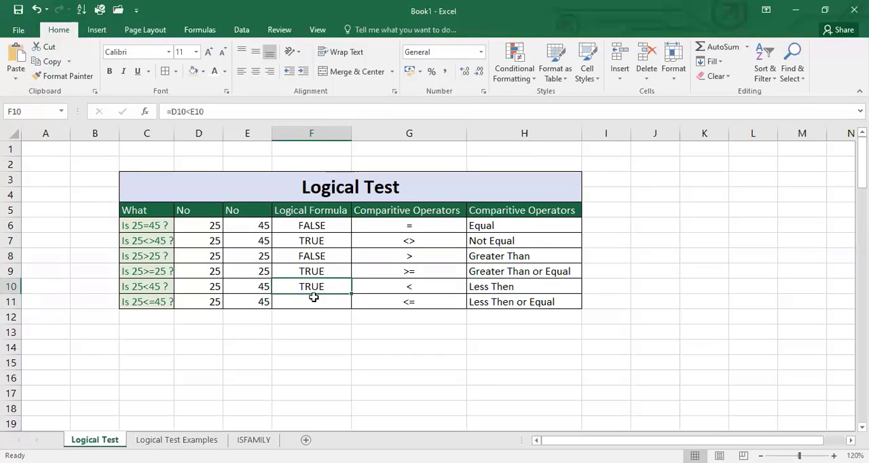
- Enter the formula =D11<=E11 in F11 to test whether the first number in row 11 is less than or equal to the second
click(313, 298)
text(=)
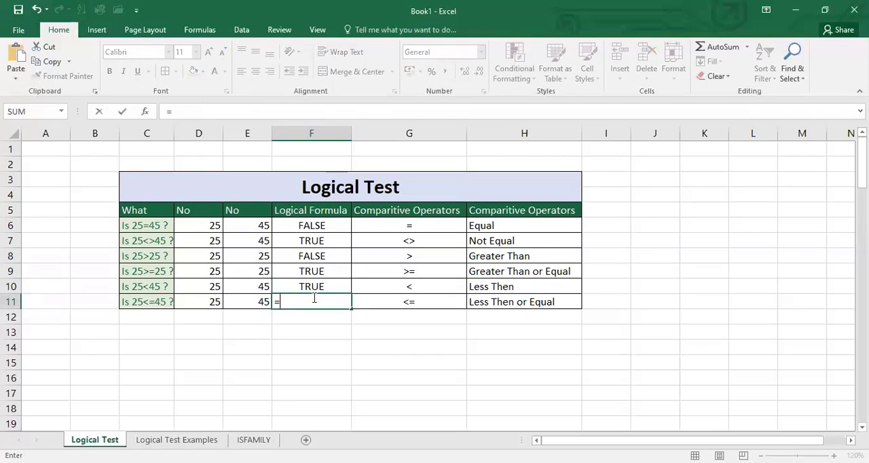
click(204, 300)
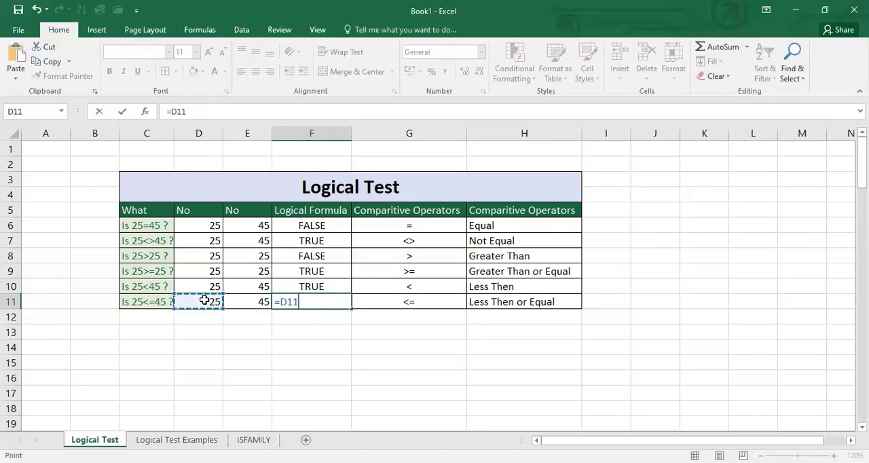
text(<=)
click(235, 300)
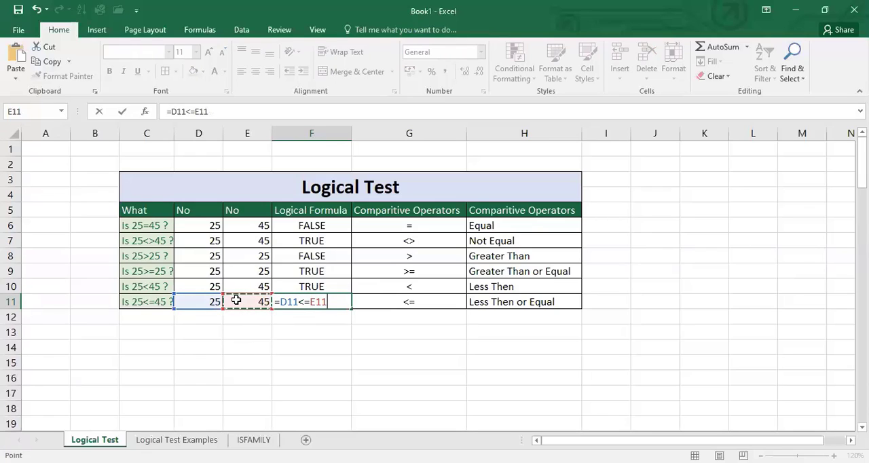
key(Return)
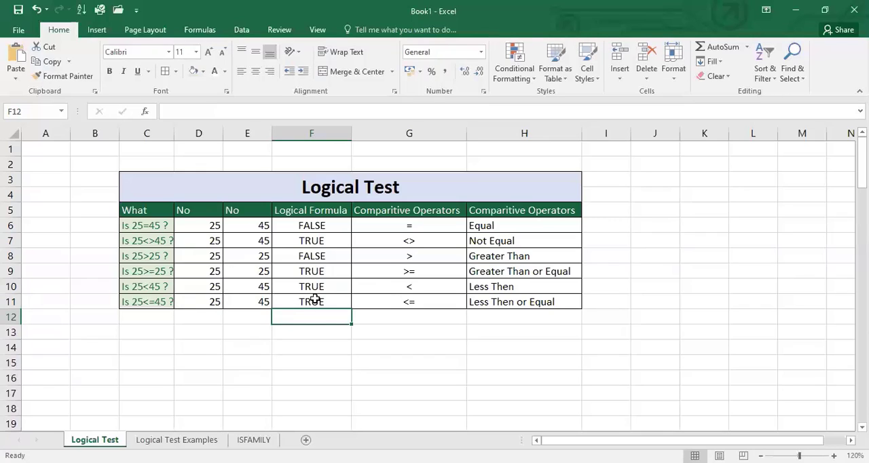
- Set D11 to 45 to test the less-than-or-equal formula with two equal numbers
click(206, 304)
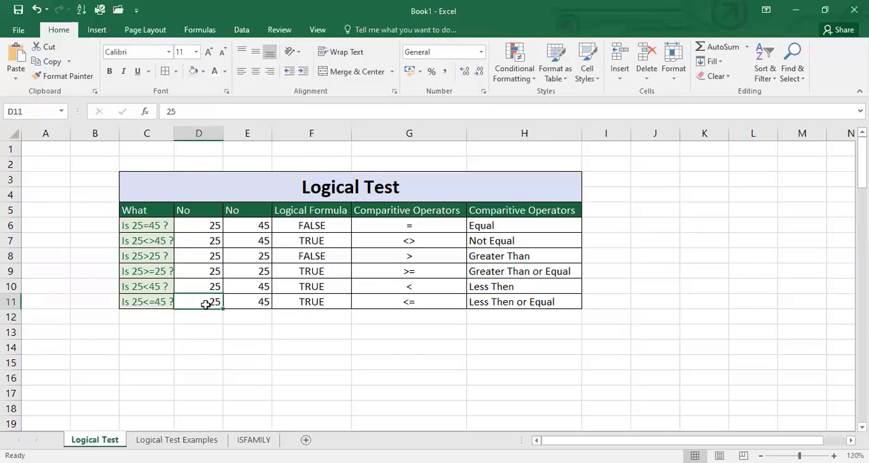
text(45)
key(Return)
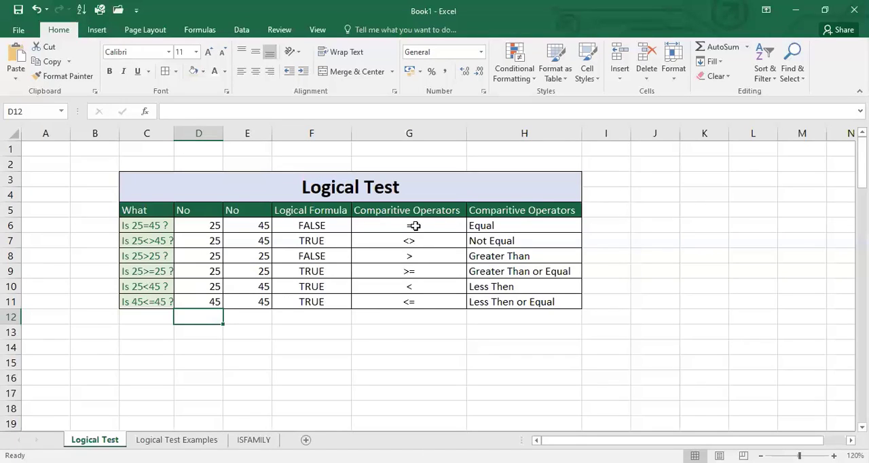
- Highlight the comparison operators in G6:G11 to review them, and clear the selection
drag(416, 226, 412, 301)
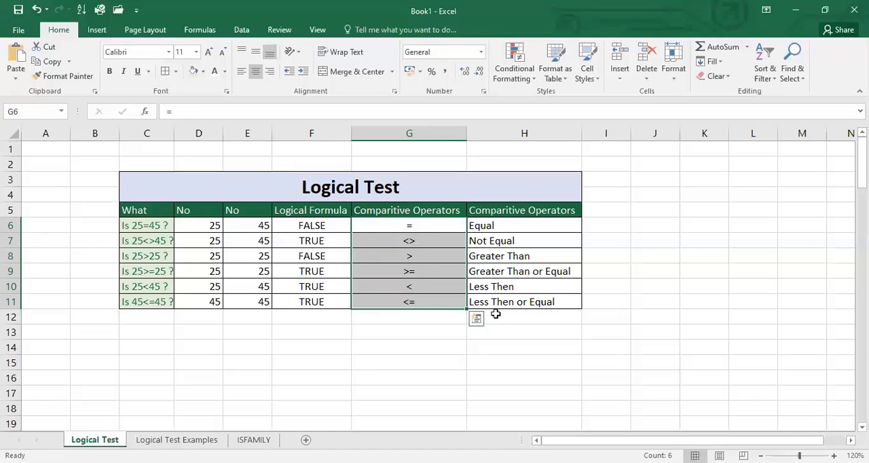
click(409, 332)
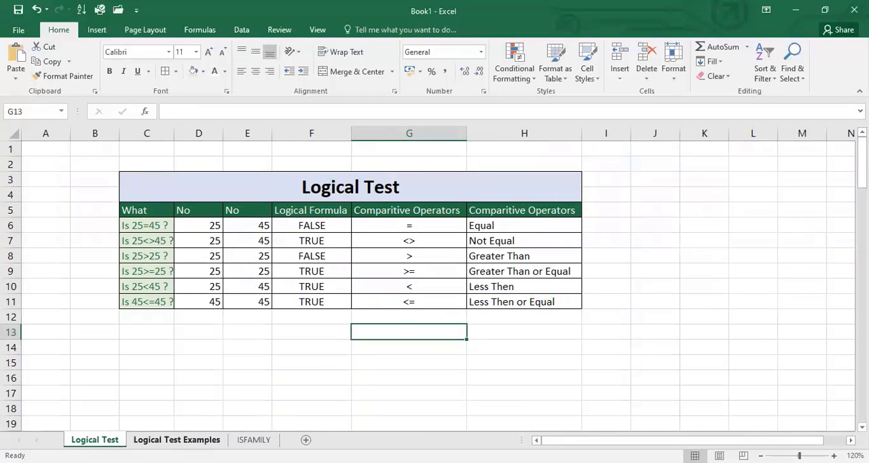
- Go to the Logical Test Examples sheet and look through the list of names and ages
key(ctrl+Page_Down)
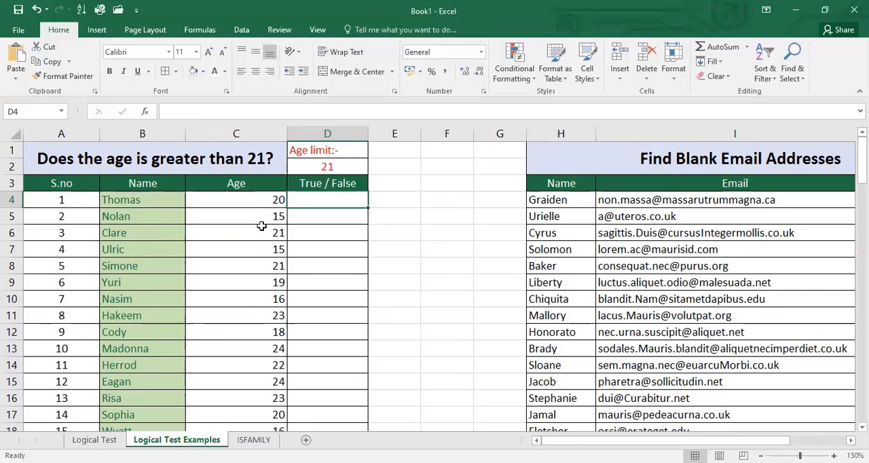
scroll(237, 360, down, 5)
scroll(236, 359, down, 10)
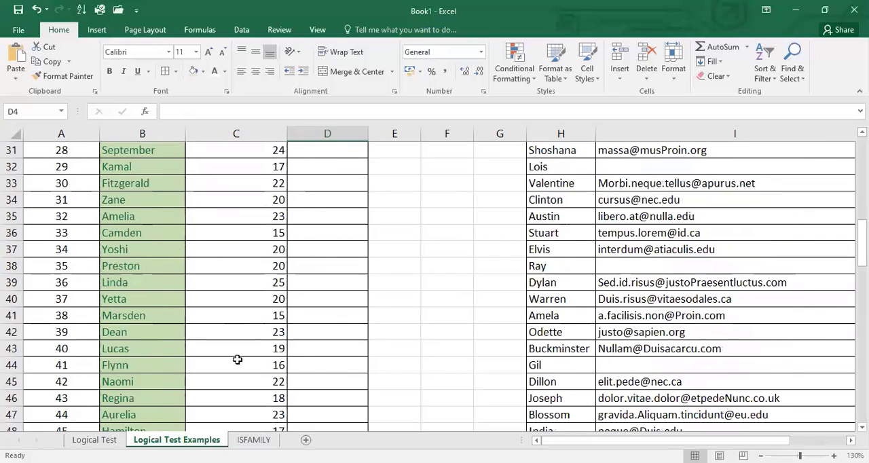
scroll(237, 359, up, 6)
scroll(240, 347, down, 1)
scroll(240, 347, down, 10)
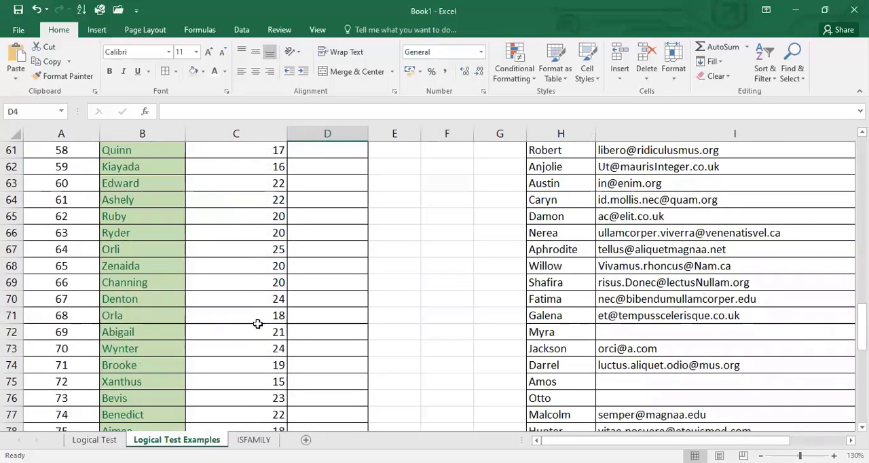
scroll(258, 323, up, 20)
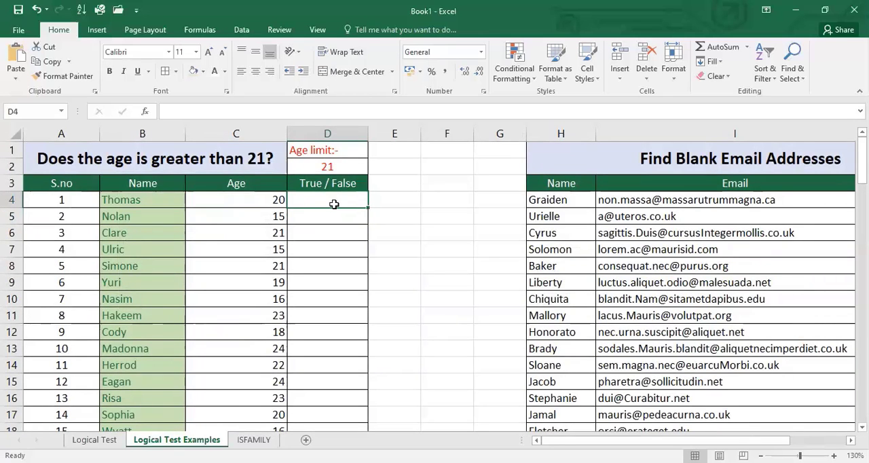
- Enter the formula =C4>21 in D4 to test whether the first person's age is greater than 21
text(=)
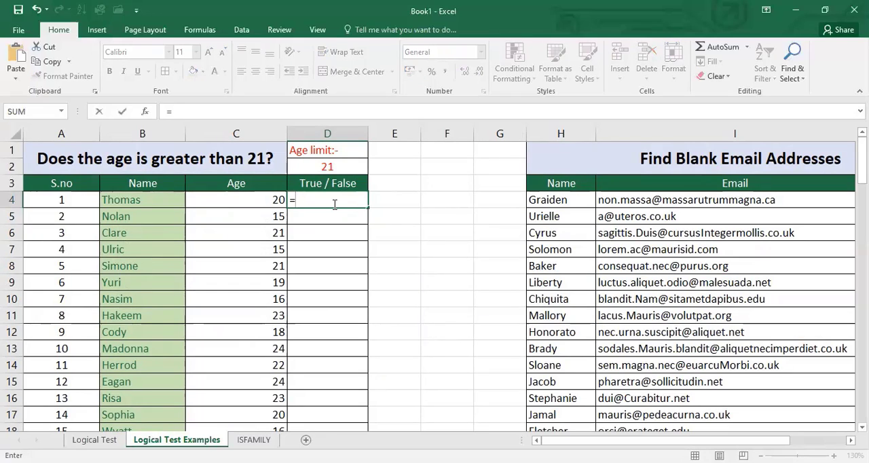
click(249, 202)
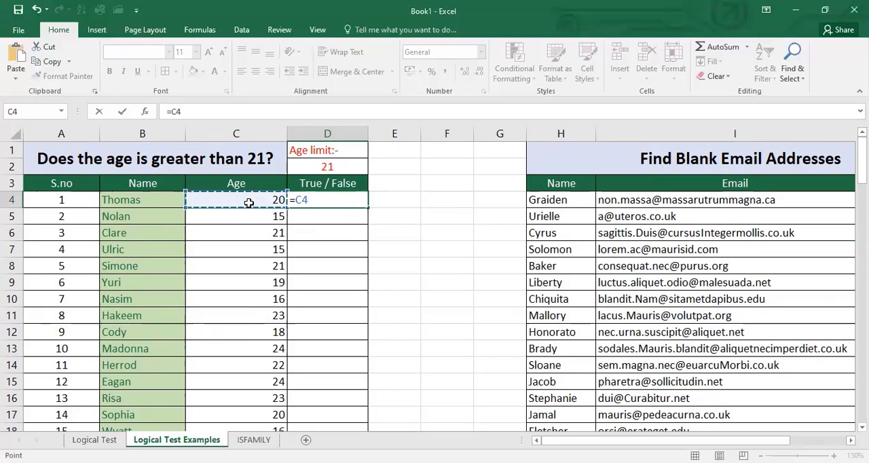
text(>)
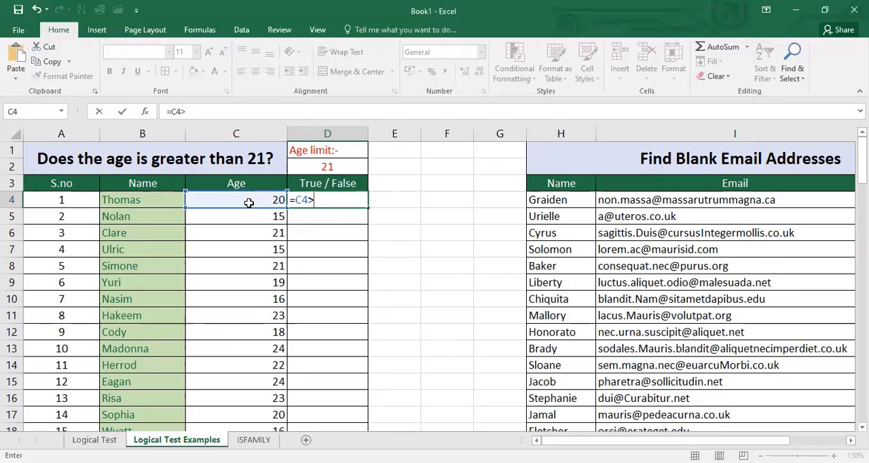
text(21)
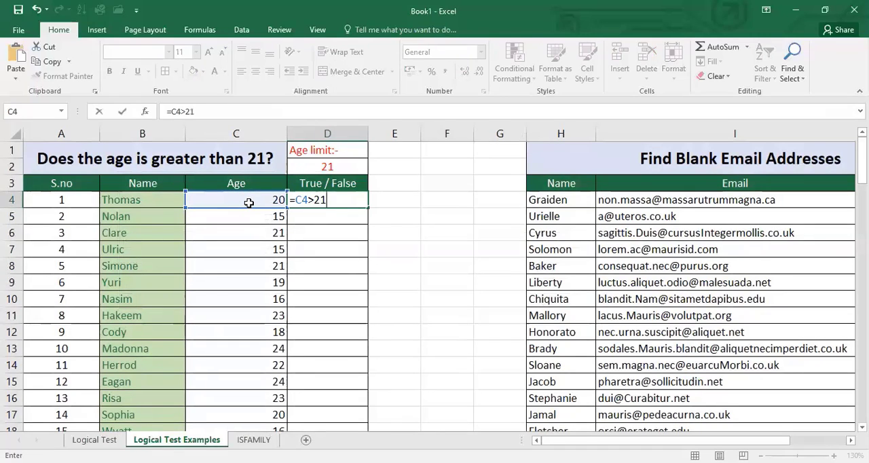
key(F2)
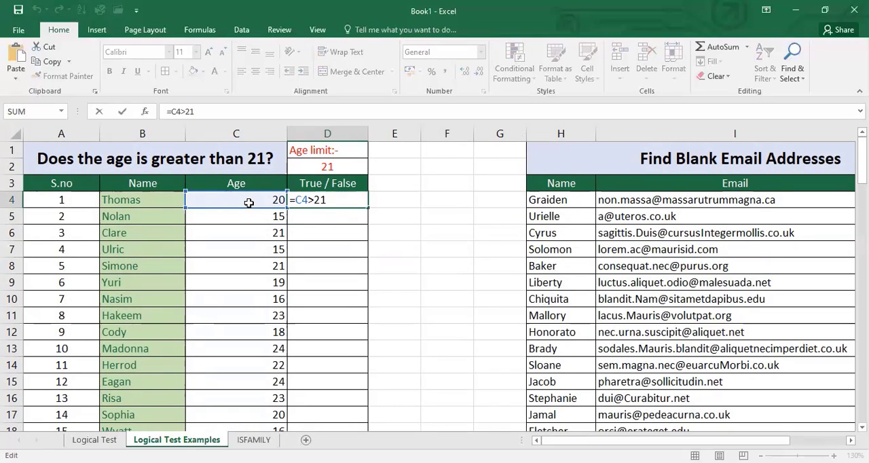
key(Return)
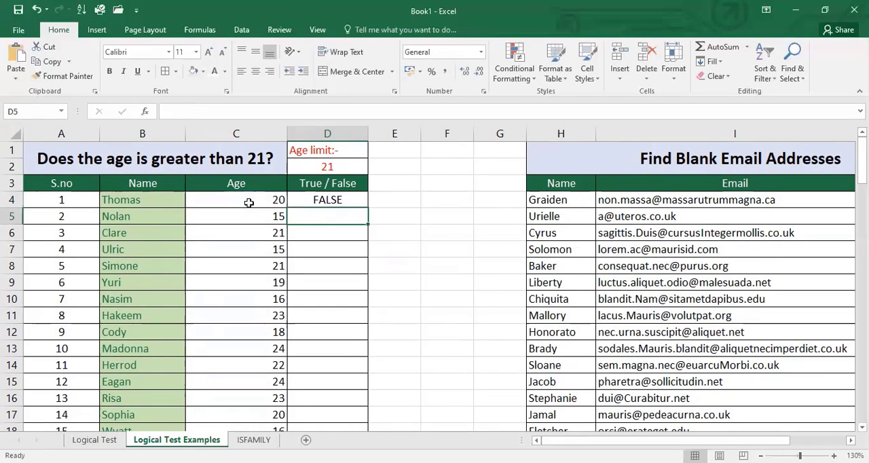
- Fill the formula in D4 down the True / False column to the end of the age list
click(345, 201)
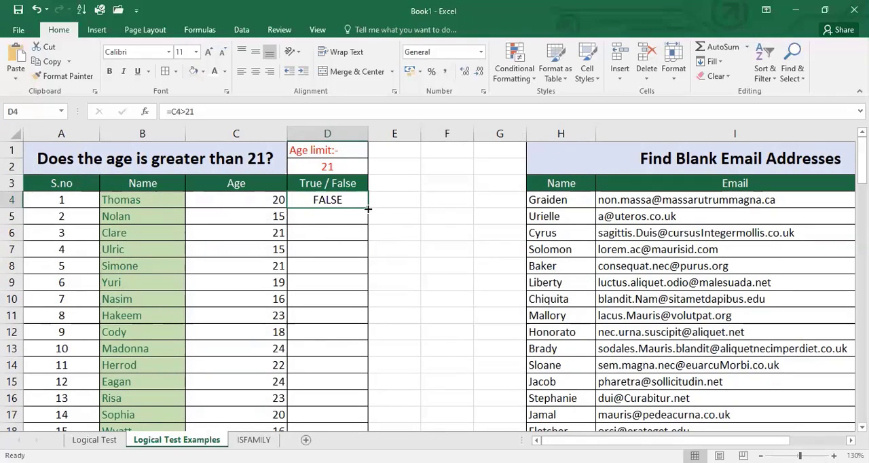
double_click(367, 208)
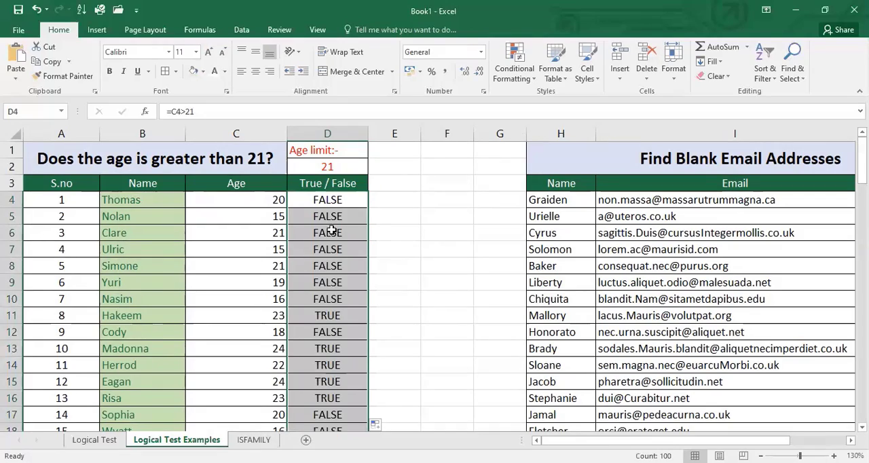
scroll(317, 267, down, 20)
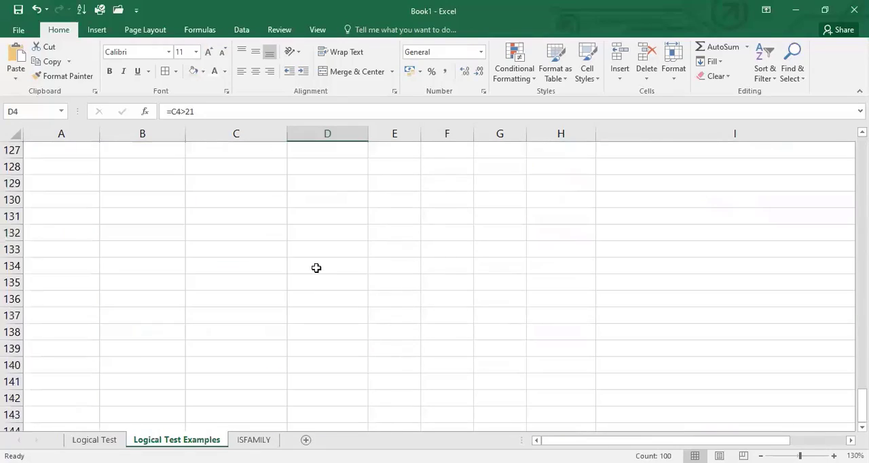
scroll(316, 267, up, 20)
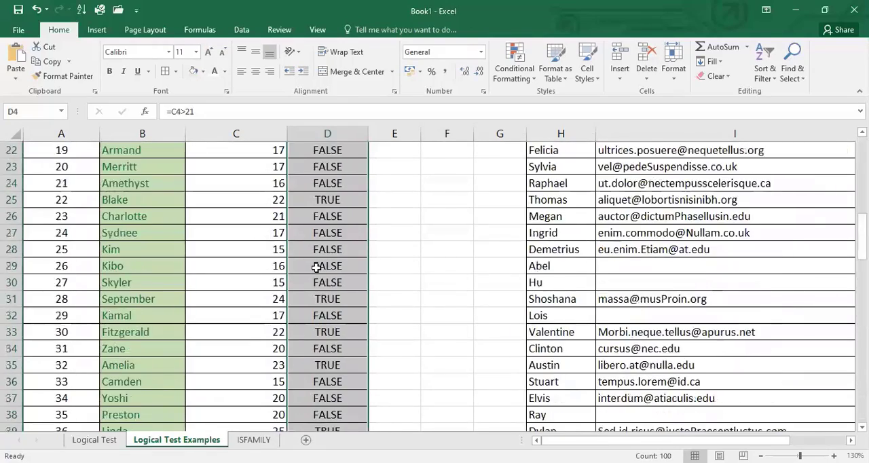
scroll(316, 268, up, 7)
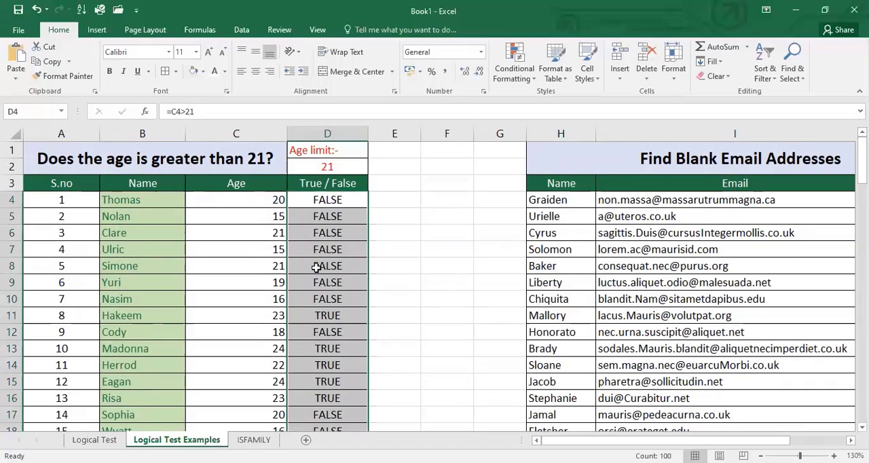
- Check the filled formulas in D4, D11 and D32 against the ages in their rows
click(311, 207)
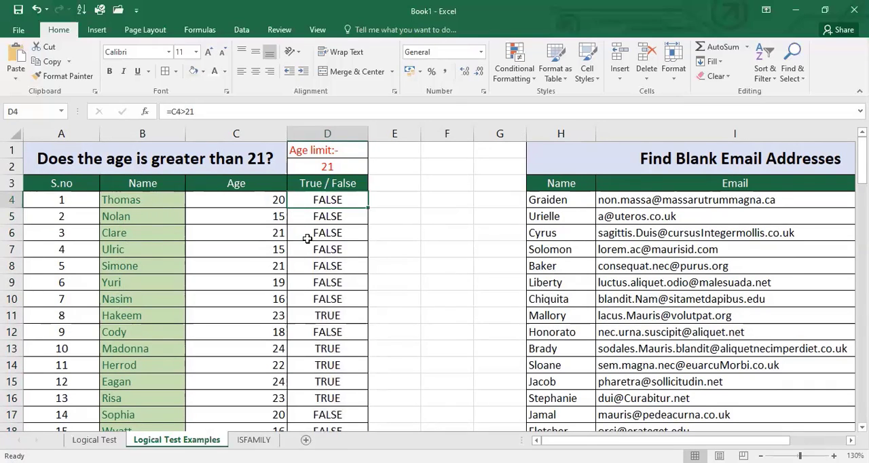
click(300, 316)
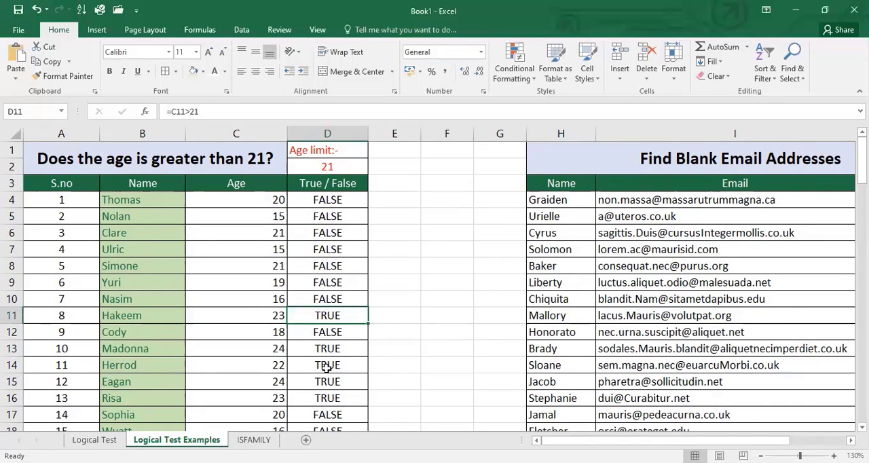
scroll(324, 365, down, 8)
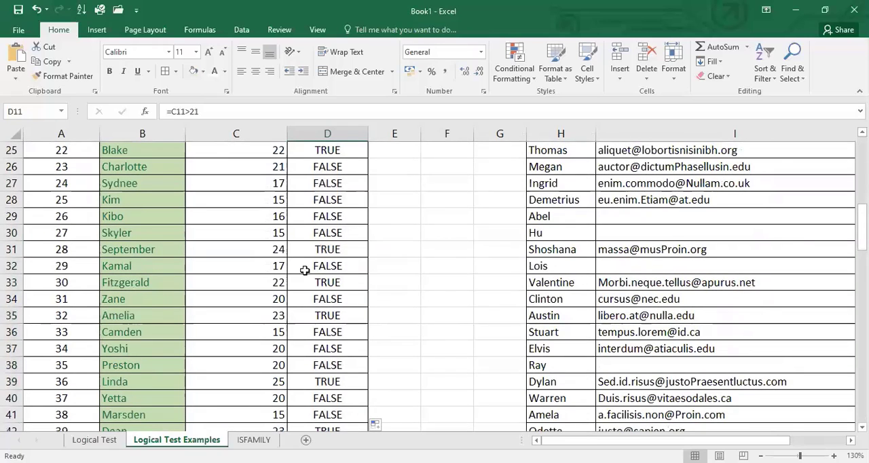
click(309, 264)
scroll(334, 238, up, 8)
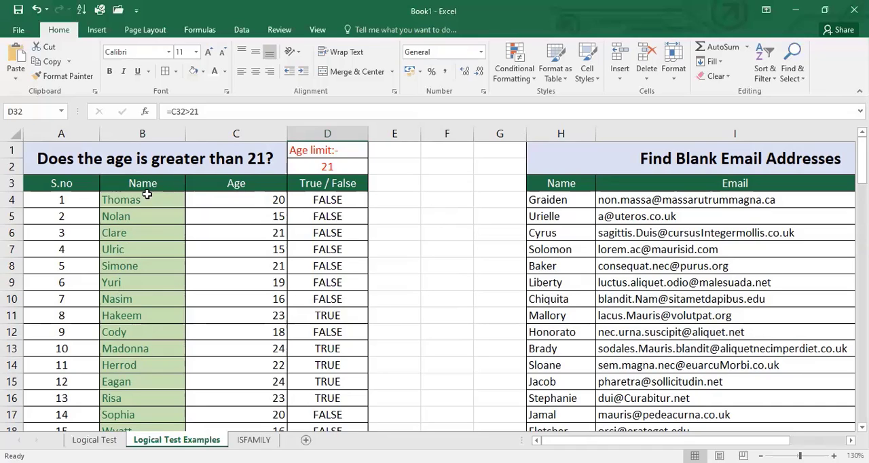
- Add filters to the header row A3:D3 of the age list
drag(34, 184, 326, 184)
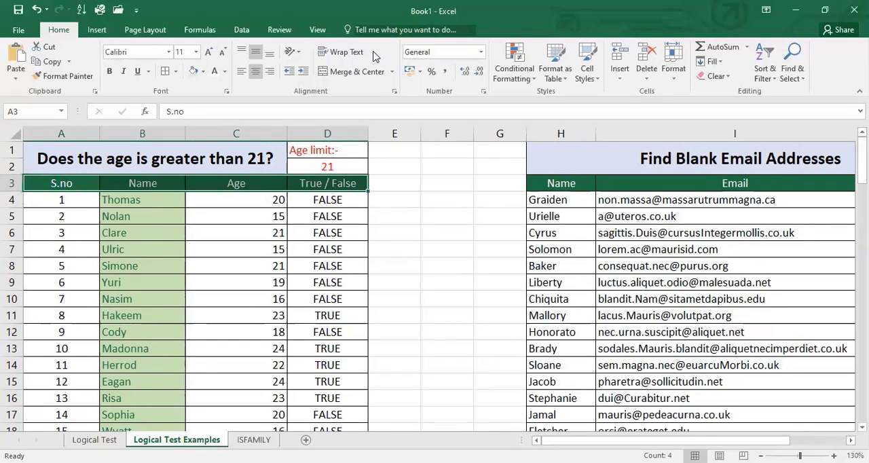
click(239, 32)
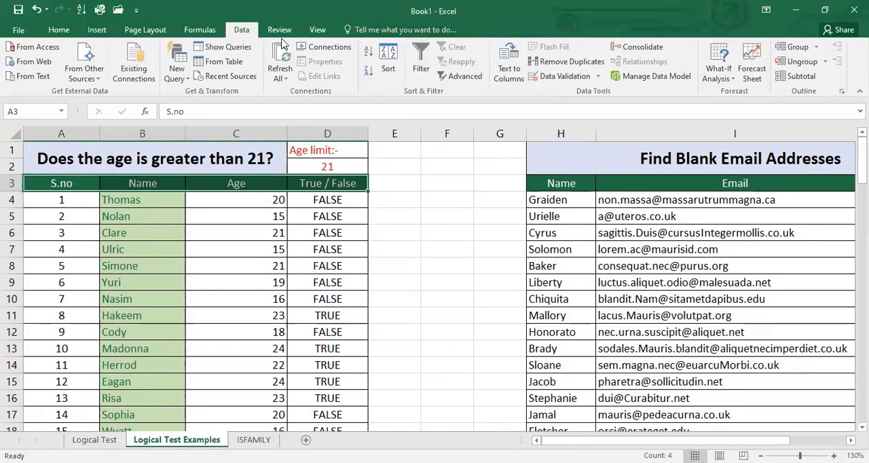
click(420, 62)
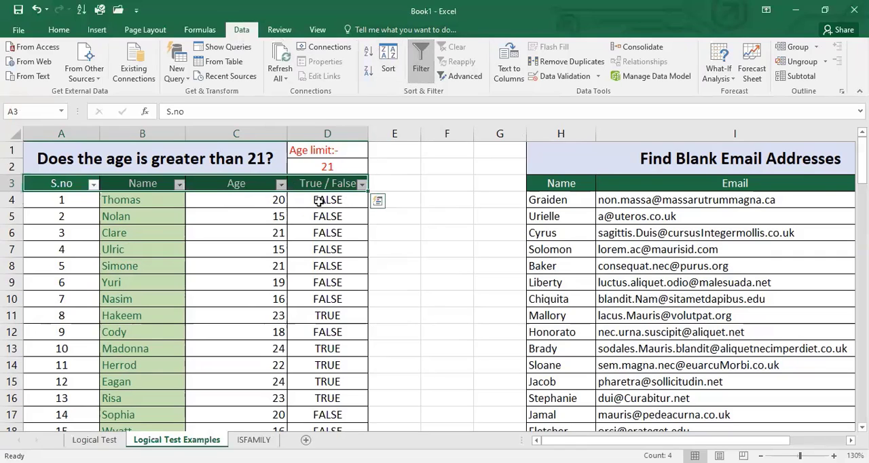
- Filter the True / False column to show only the TRUE rows
click(362, 185)
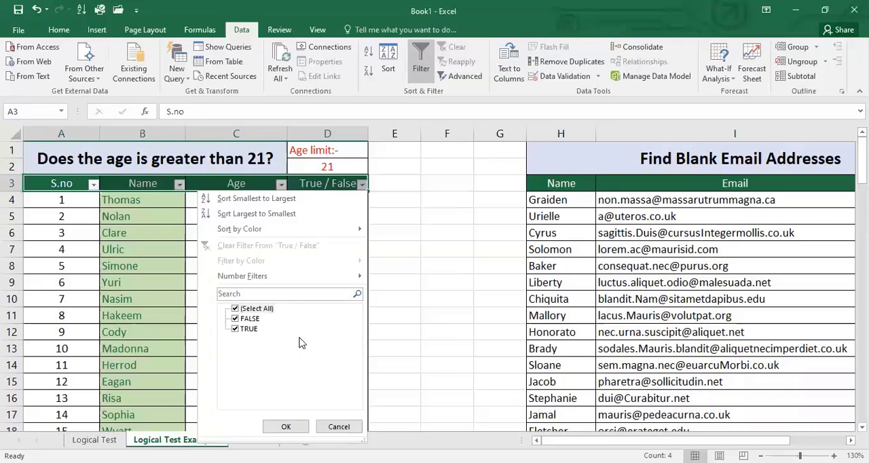
click(235, 309)
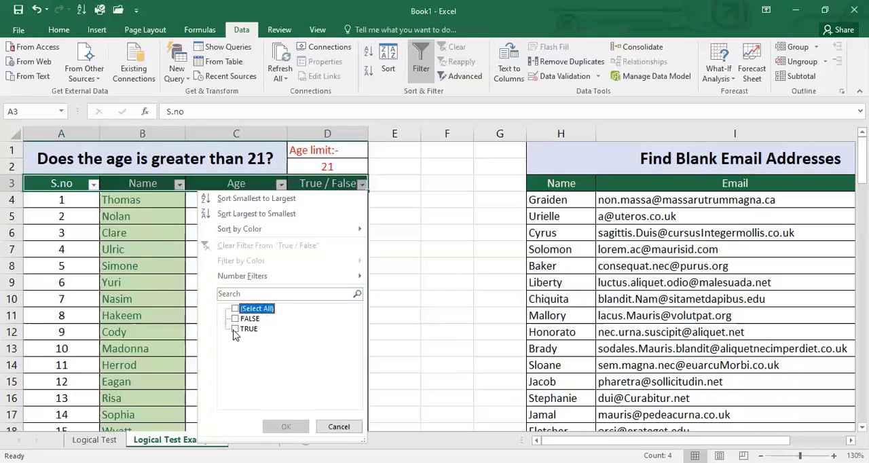
click(234, 330)
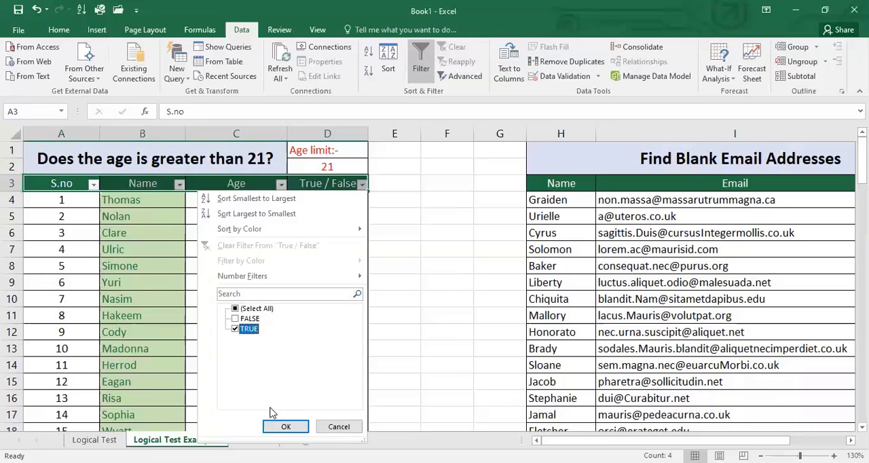
click(282, 429)
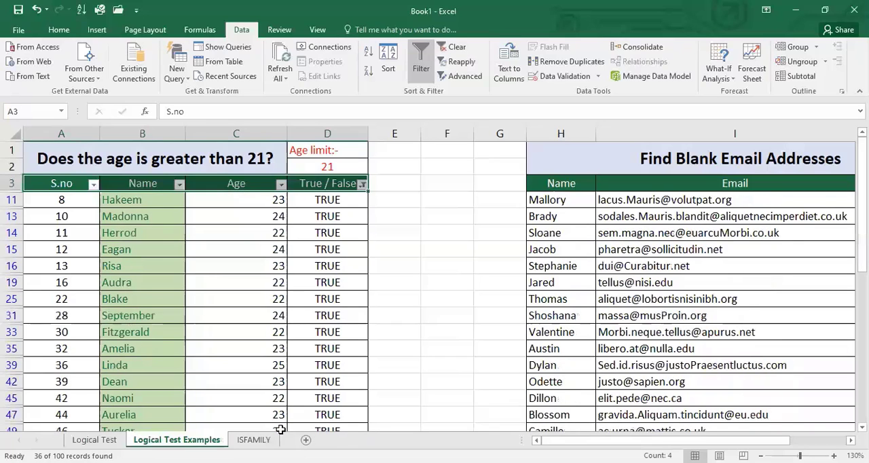
- Go down the filtered Age column to check the ages of the remaining rows
click(247, 200)
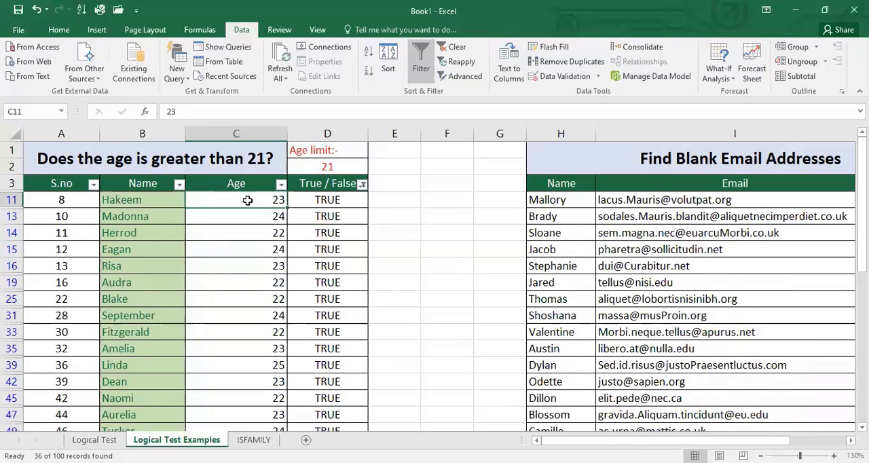
key(Down)
key(Down)
key(Down)
key(Down)
key(Down)
key(Down)
key(Down)
key(Down)
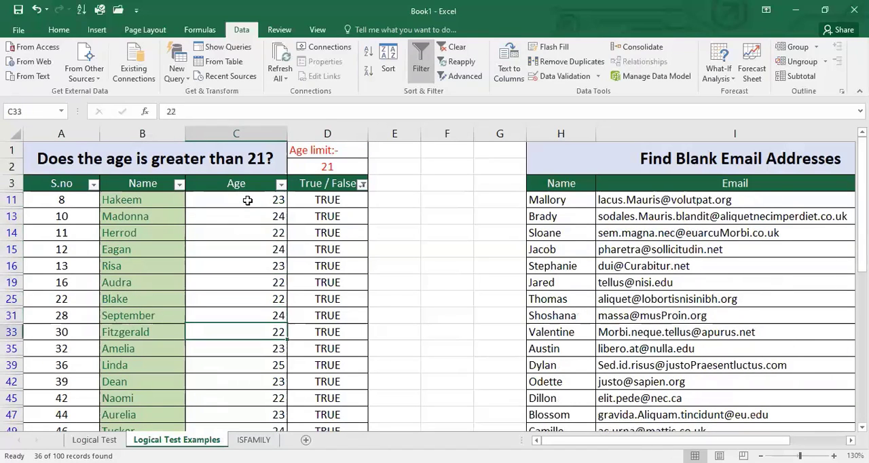
key(Down)
key(Down)
key(Down)
key(Down)
key(Down)
key(Down)
key(Down)
key(Down)
key(Down)
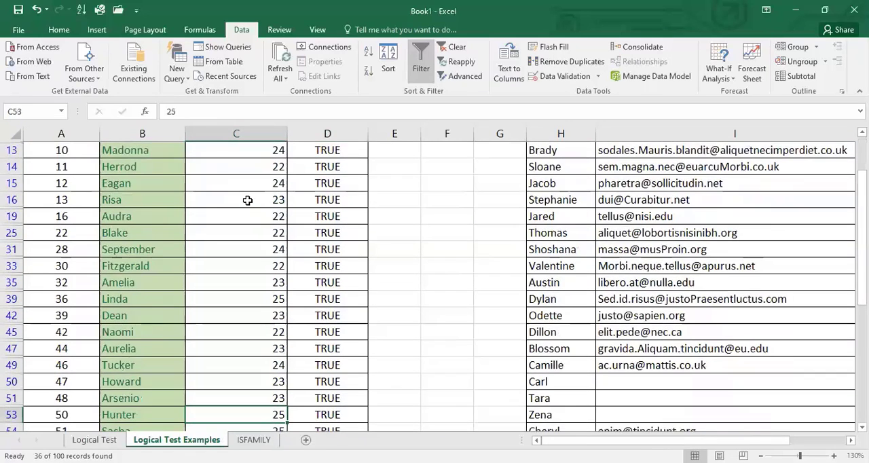
- Copy the filtered age list in columns A to D, from the header row down to row 99
key(ctrl+Up)
key(Right)
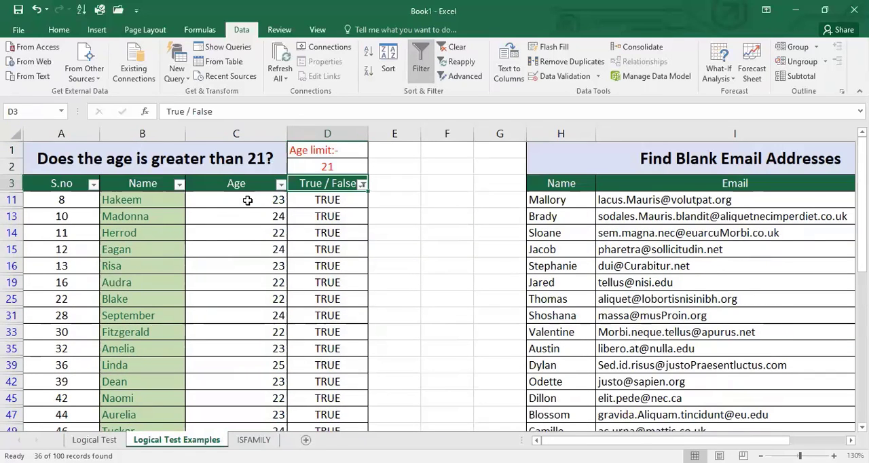
key(ctrl+shift+Down)
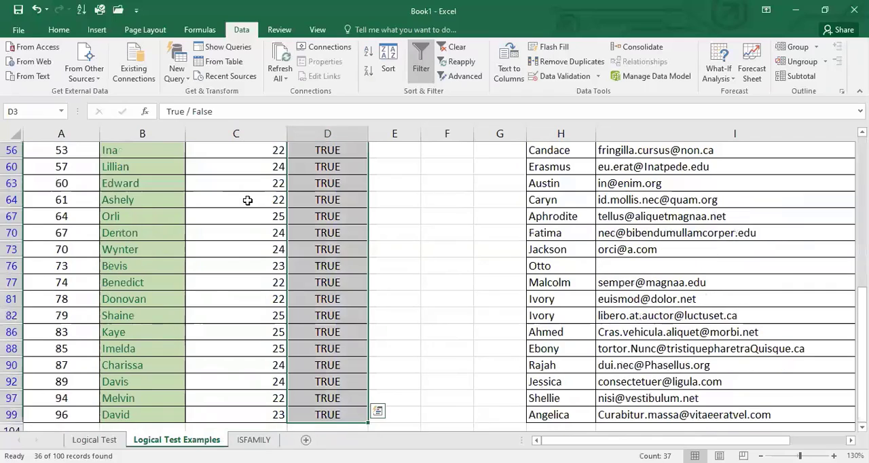
key(shift+Left)
key(shift+Left)
key(shift+Left)
key(ctrl+c)
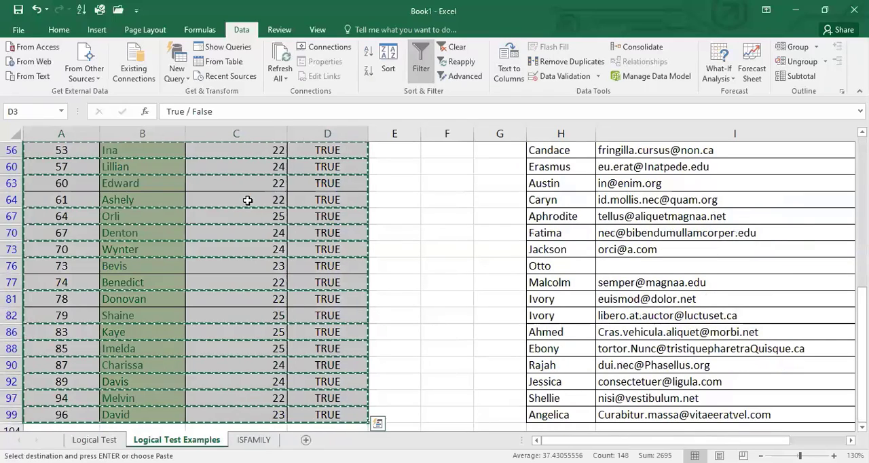
- Paste the copied rows at A1 of a new sheet and look over the pasted ages
click(305, 441)
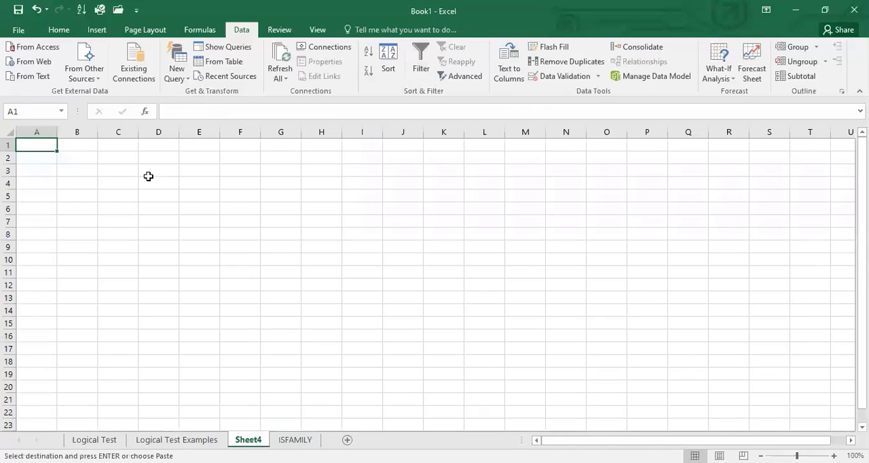
key(ctrl+v)
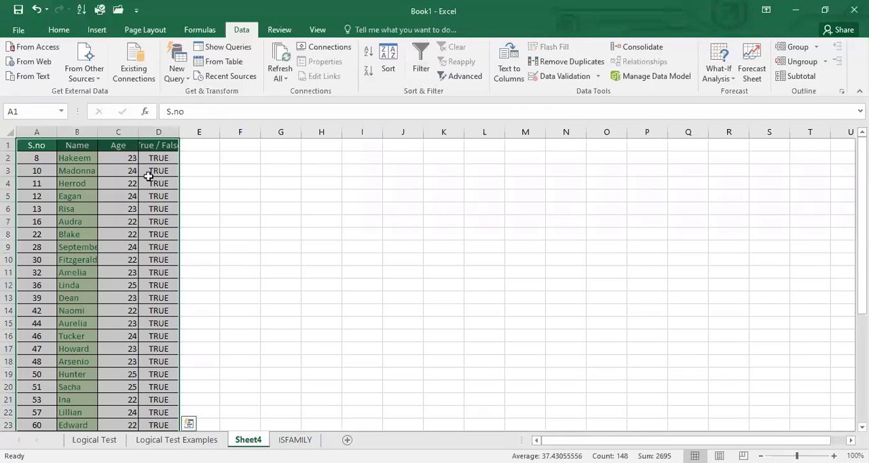
key(Left)
key(Right)
key(Right)
key(Down)
key(Down)
key(Down)
key(Down)
key(Down)
key(Down)
key(Down)
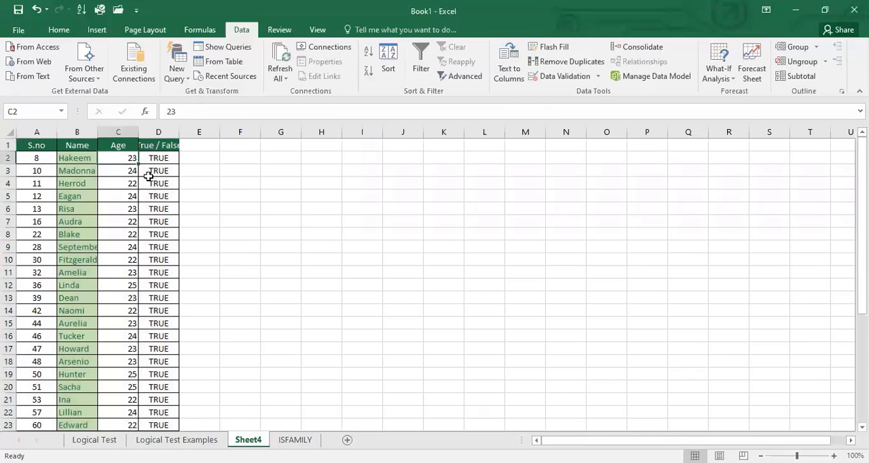
- Go through the pasted Age column down past the last row and back up to check the copied ages
key(Down)
key(Down)
key(Down)
key(Down)
key(Down)
key(Down)
key(Down)
key(Down)
key(Down)
key(Down)
key(Down)
key(Down)
key(Down)
key(Down)
key(Down)
key(Down)
key(Down)
key(Down)
key(Down)
key(Down)
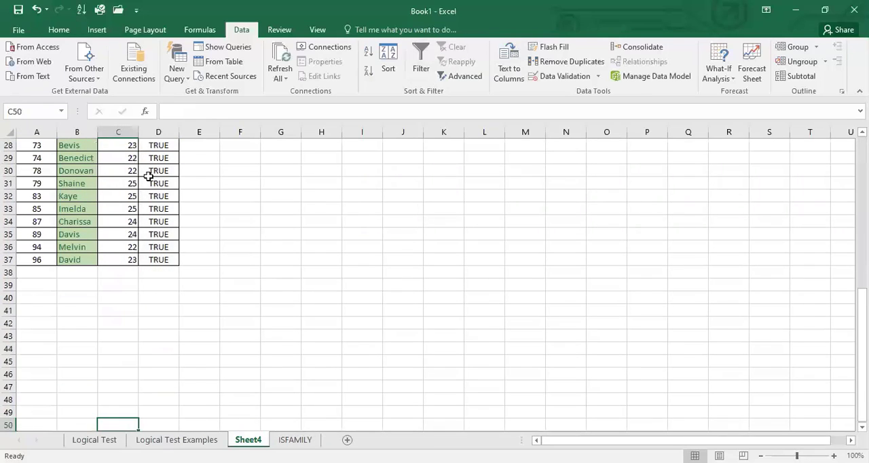
key(Up)
key(Up)
key(Up)
key(Up)
key(Up)
key(Up)
key(Up)
key(Up)
key(Up)
key(Up)
key(Up)
key(Up)
key(Up)
key(Up)
key(Up)
key(Up)
key(Up)
key(Up)
key(Up)
key(Up)
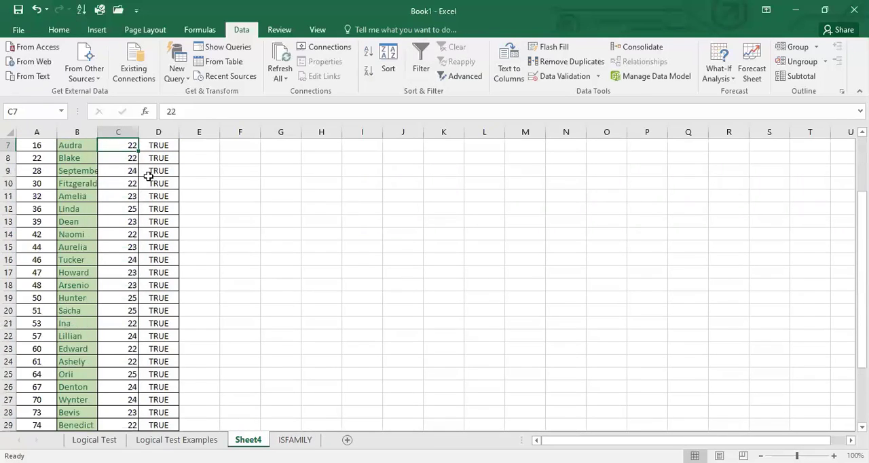
key(Down)
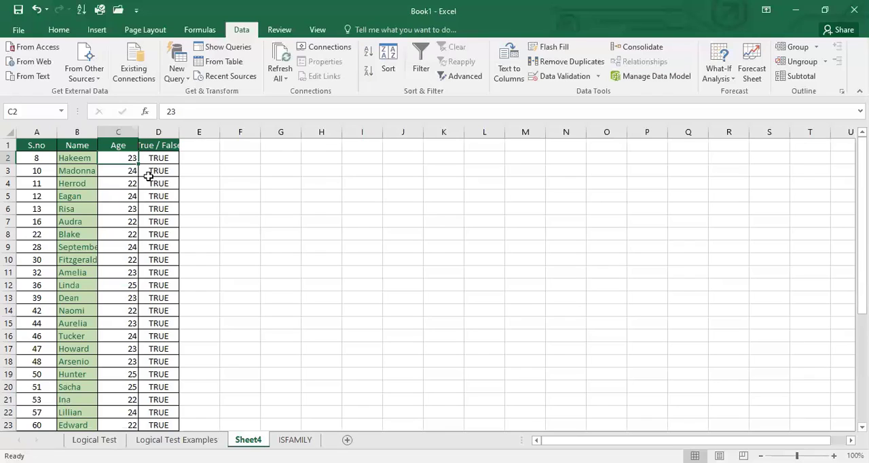
- Delete the True / False column from the pasted list and select cell A1
click(158, 131)
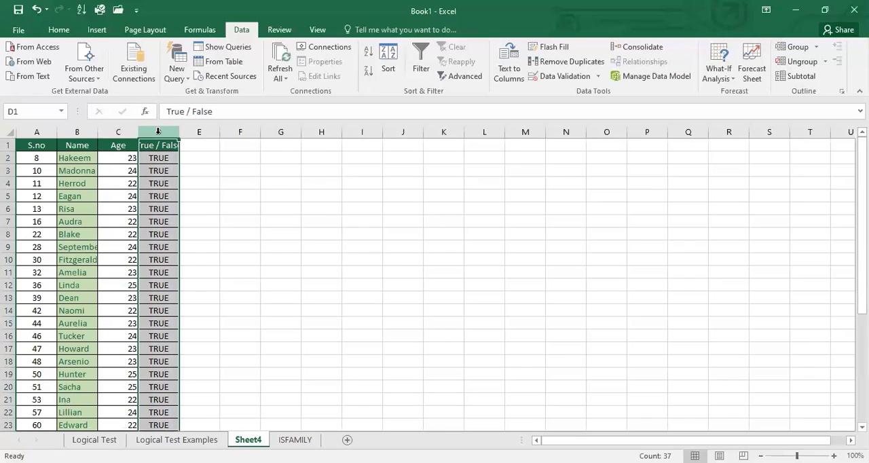
right_click(158, 131)
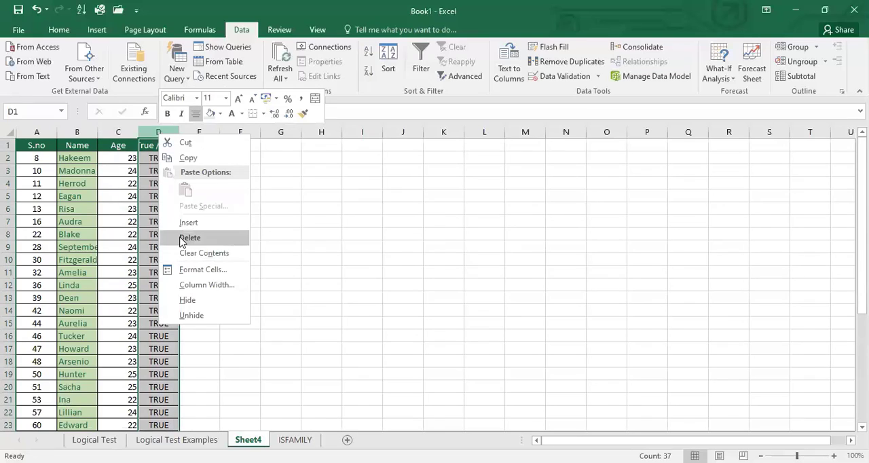
click(187, 237)
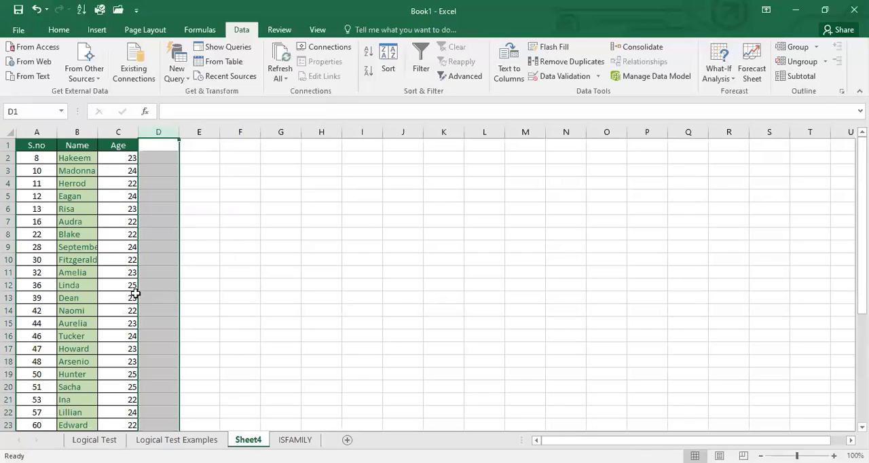
click(37, 144)
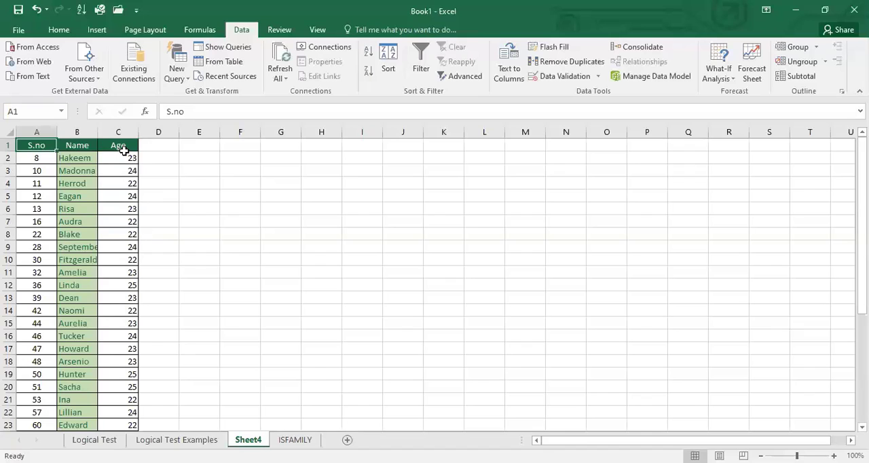
- Remove the filter from the age list on the Logical Test Examples sheet and select the Find Blank Email Addresses heading
click(177, 439)
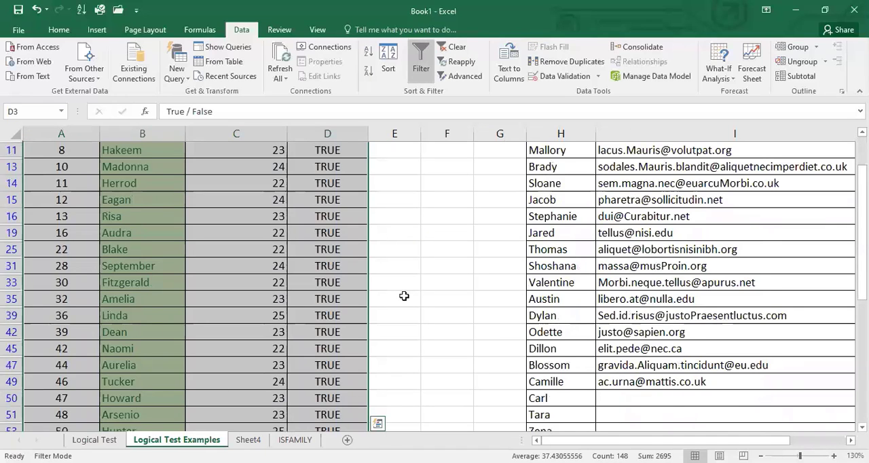
click(421, 61)
click(581, 158)
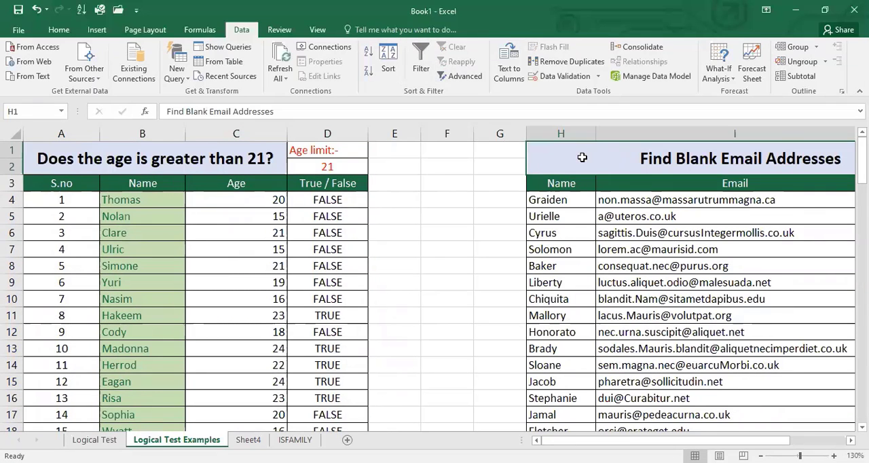
- Look through the Name, Email and True / False columns of the email list, checking the Email column for empty cells
key(Down)
key(Down)
key(Right)
key(Right)
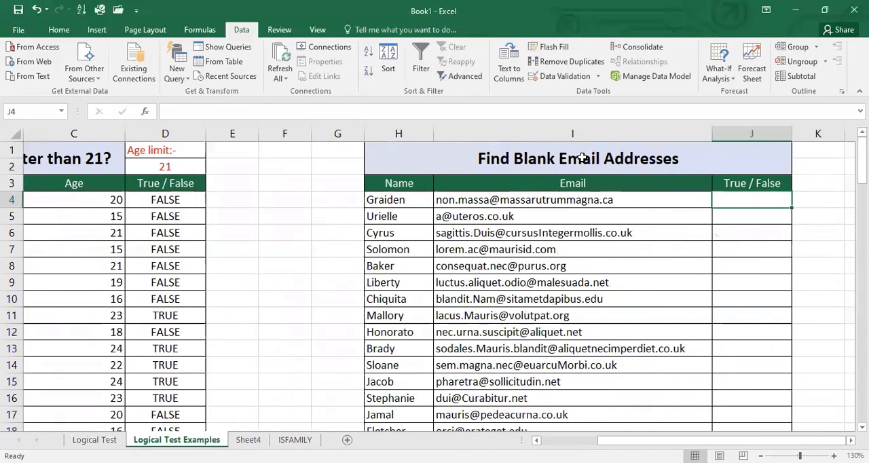
key(Left)
key(Left)
key(Right)
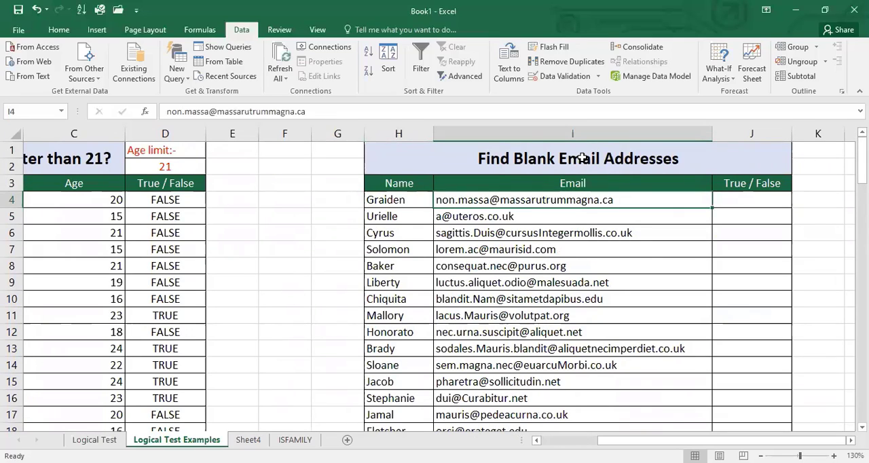
key(Down)
key(Down)
key(Down)
key(Down)
key(Down)
key(Down)
key(Down)
key(Down)
key(Down)
key(Down)
key(Down)
key(Down)
key(Down)
key(Down)
key(Down)
key(Down)
key(Down)
key(Down)
key(Down)
key(Down)
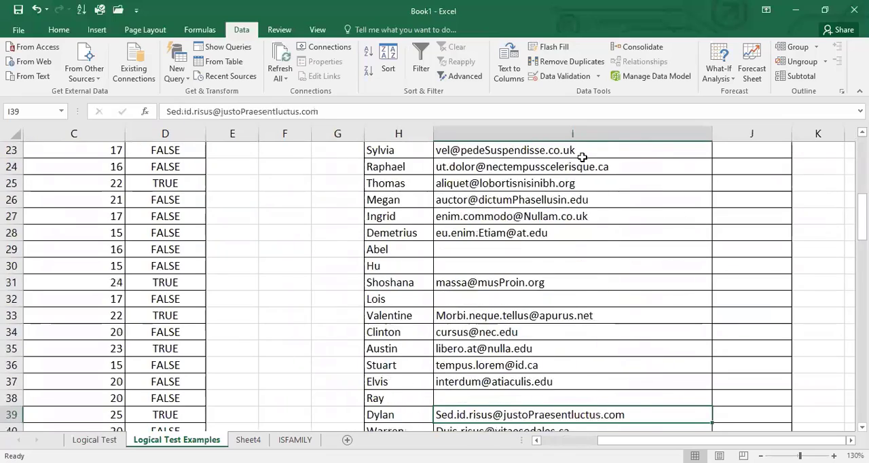
key(Down)
key(Down)
key(Down)
key(Down)
key(Up)
key(Up)
key(Up)
key(Up)
key(Up)
key(Up)
key(Up)
key(Up)
key(Up)
key(Up)
key(Up)
key(Up)
key(Up)
key(Up)
key(Up)
key(Up)
key(Up)
key(Up)
key(Up)
key(Up)
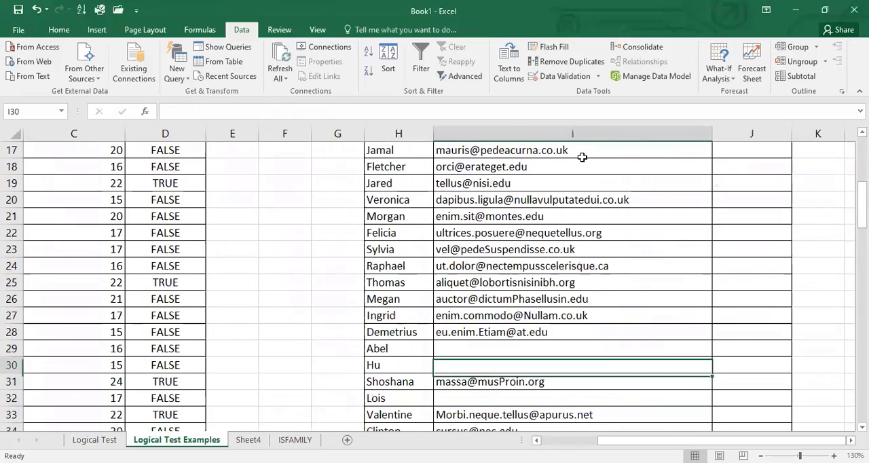
key(Up)
key(Up)
key(Up)
key(Up)
key(Up)
key(Up)
key(Up)
key(Up)
key(Up)
key(Up)
key(Up)
key(Up)
key(Up)
key(Up)
key(Up)
key(Up)
key(Up)
key(Up)
key(Up)
key(Up)
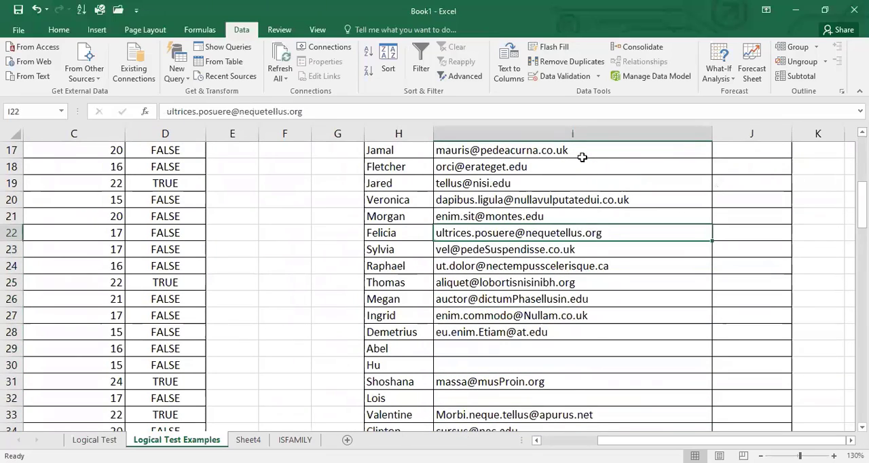
key(Down)
key(Down)
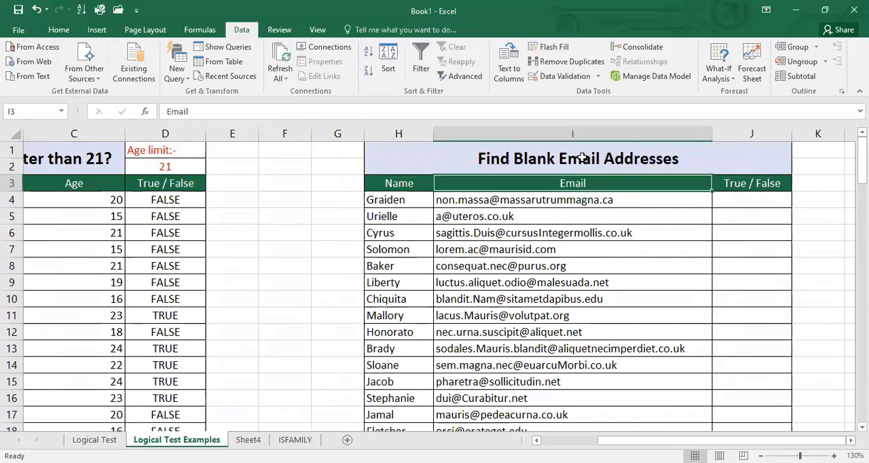
- Enter the formula =I4="" in cell J4 to test whether the first email address is blank
key(Right)
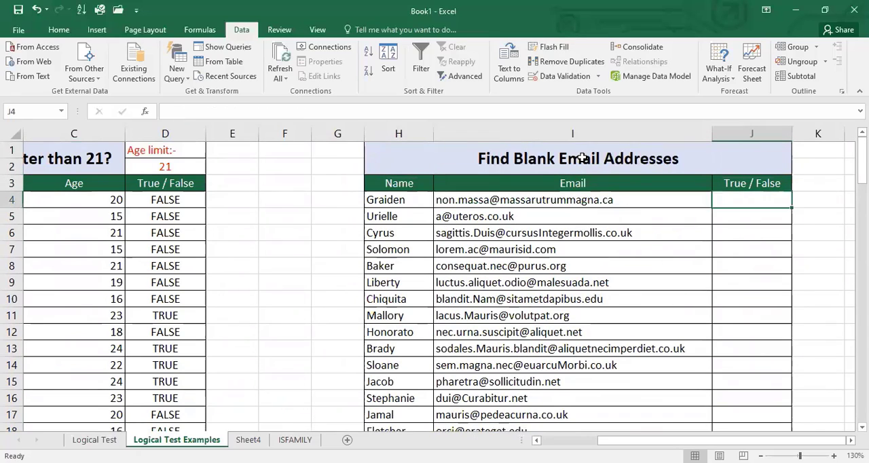
text(=)
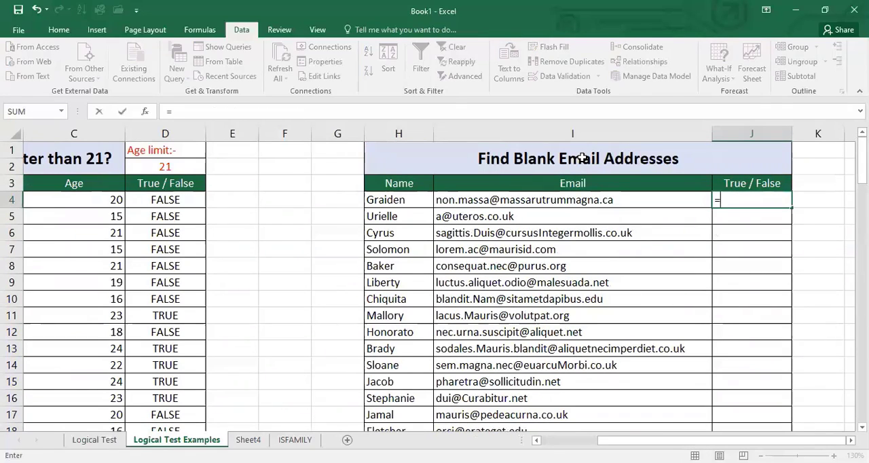
key(Left)
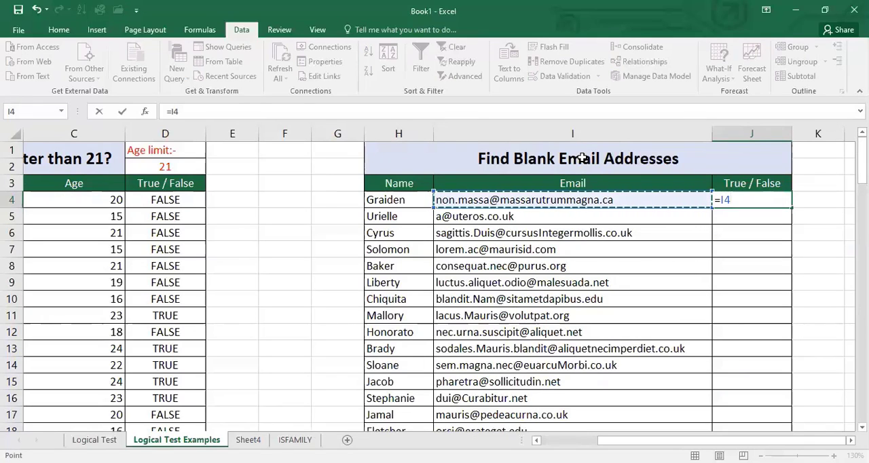
text(=)
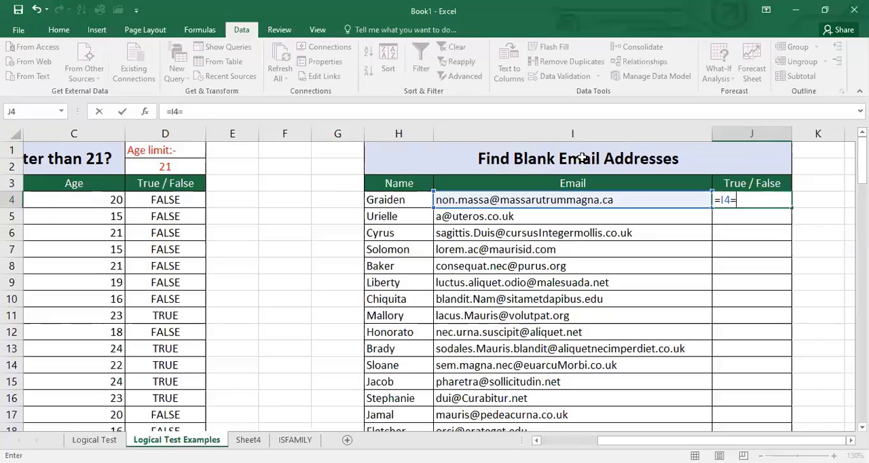
text("")
key(Return)
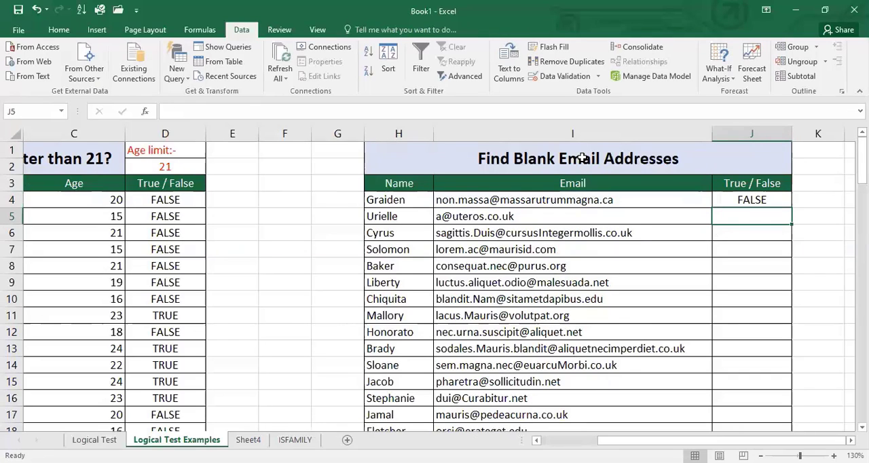
key(Up)
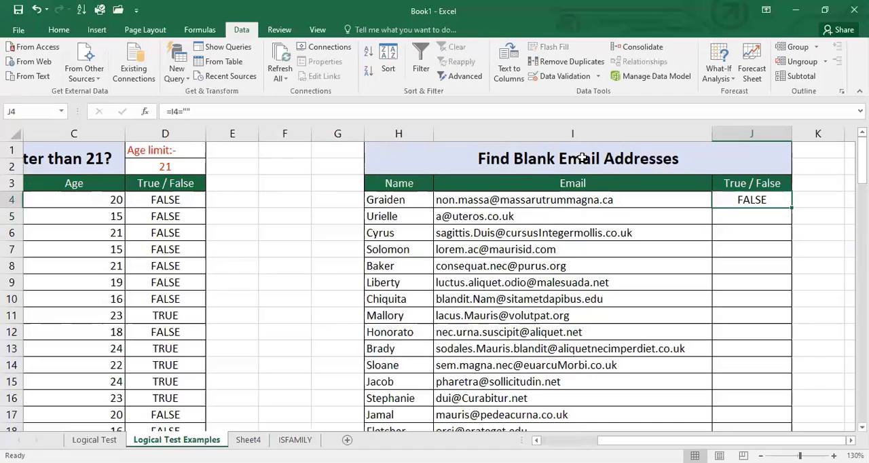
- Fill the J4 formula down the email list's True / False column and check the results against the blank emails
click(636, 199)
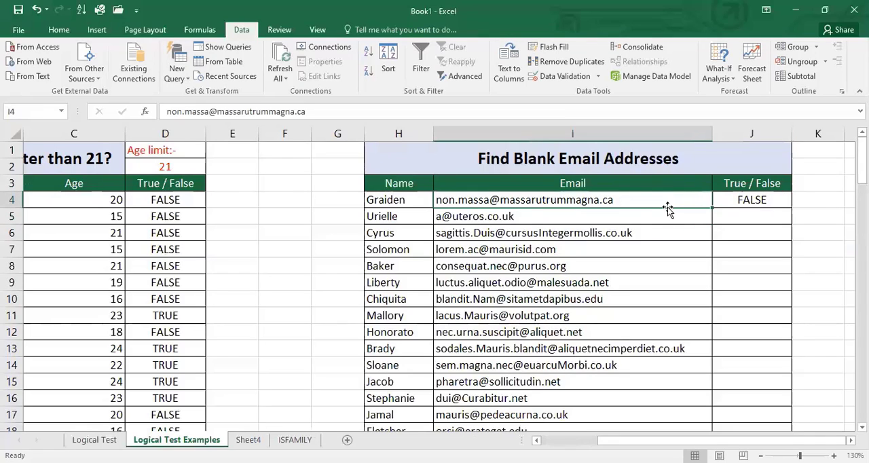
click(741, 198)
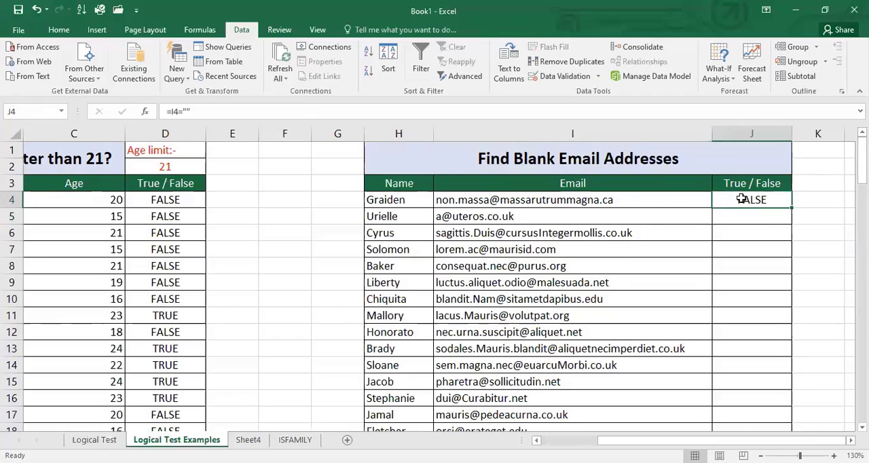
double_click(790, 208)
scroll(738, 280, down, 6)
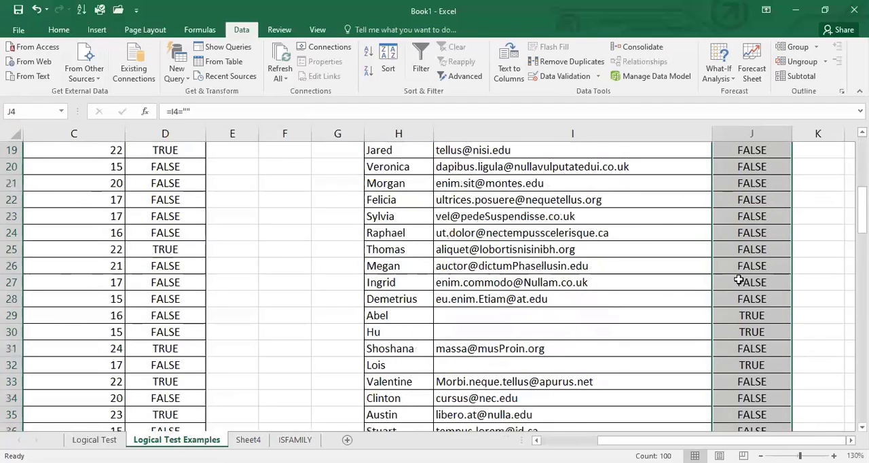
scroll(738, 278, down, 3)
scroll(739, 277, up, 1)
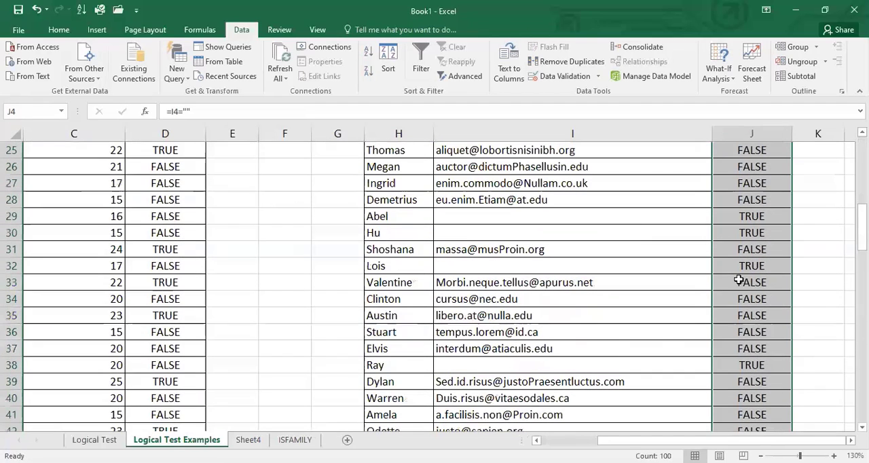
click(731, 218)
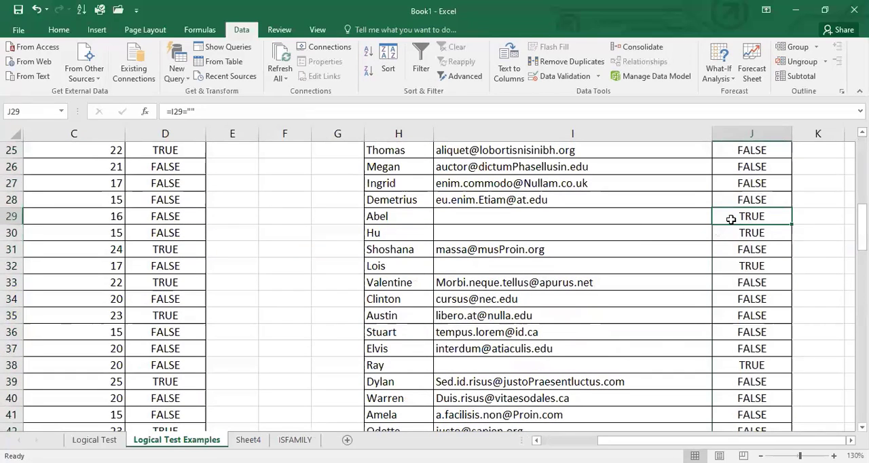
- Add filters to the email list headers H3:J3 and show only the TRUE rows of its True / False column
drag(399, 184, 751, 183)
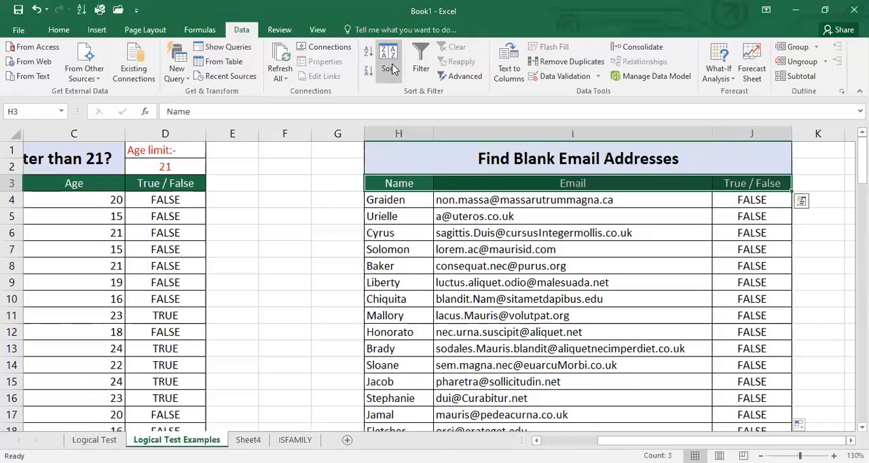
click(420, 61)
click(785, 184)
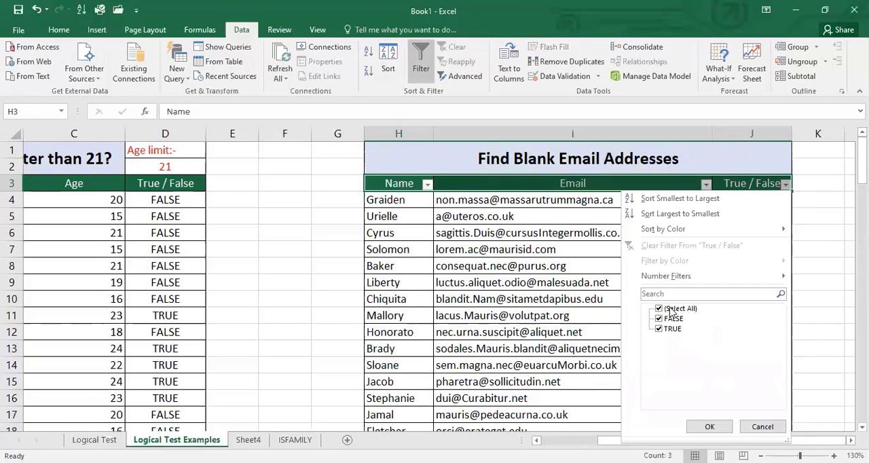
click(671, 311)
click(667, 329)
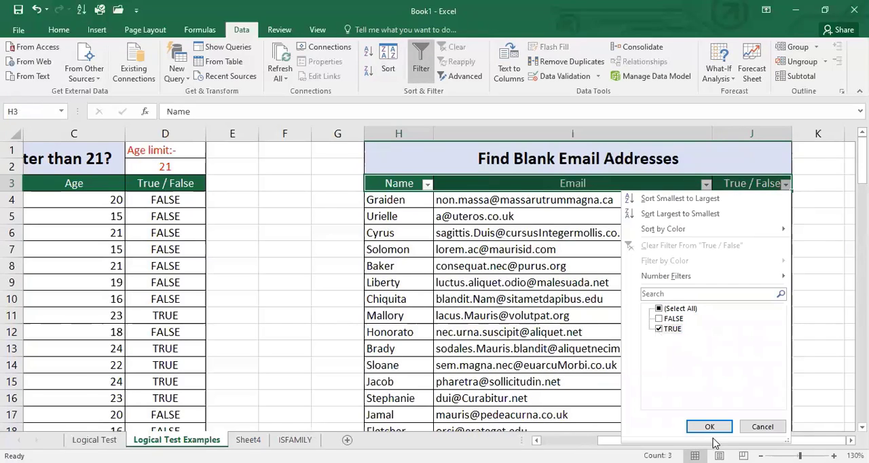
click(713, 427)
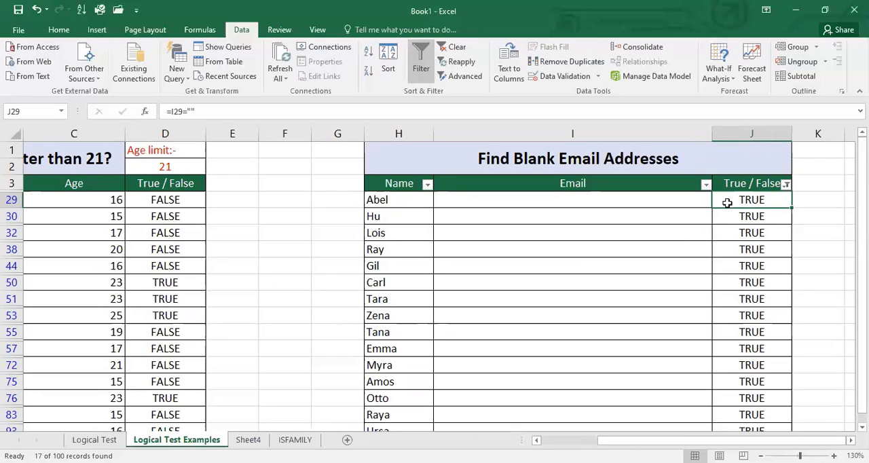
- Go through the Email cells of the filtered rows to check that they are empty
click(655, 201)
key(Down)
key(Down)
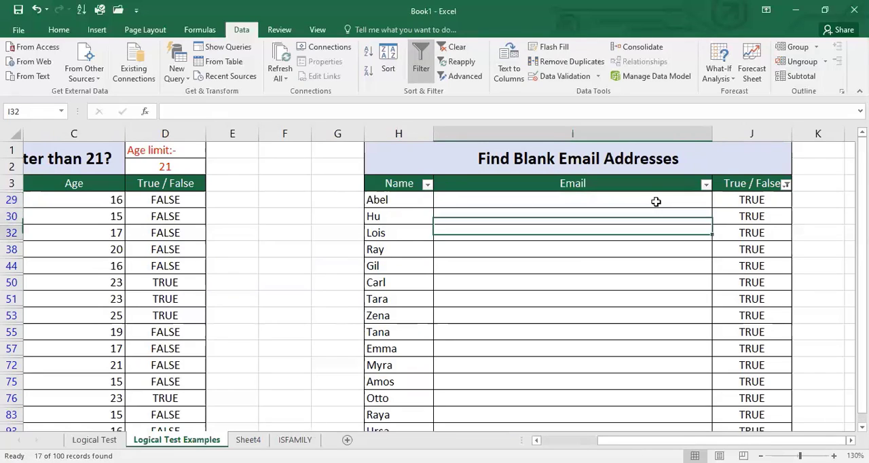
key(Down)
key(Down)
key(Up)
key(Up)
key(Up)
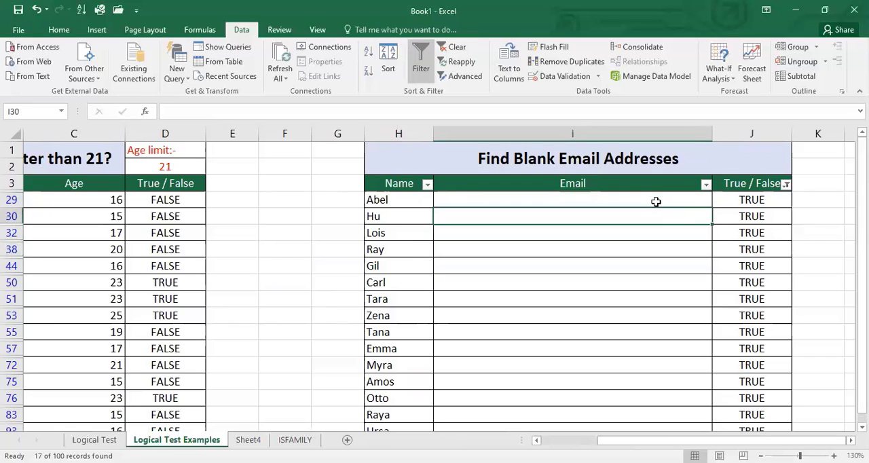
key(Up)
key(Down)
key(Up)
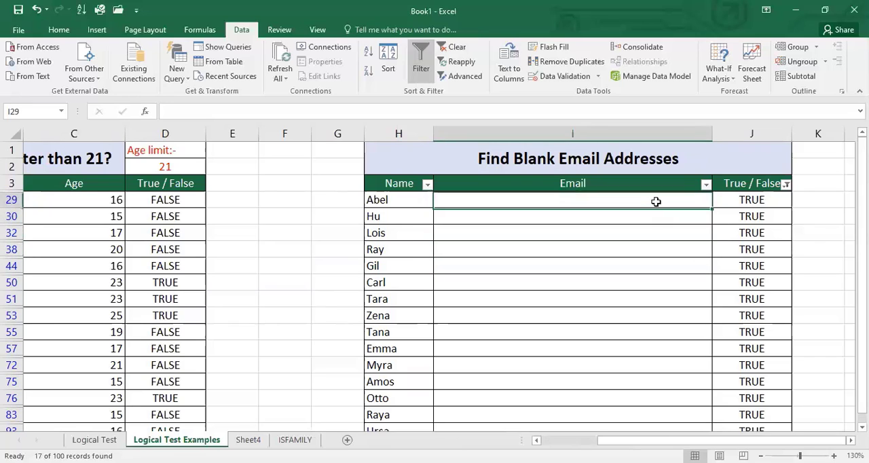
key(Right)
- On the ISFAMILY sheet, enter =ISBLANK(M3) in cell M6 and check its result
click(293, 440)
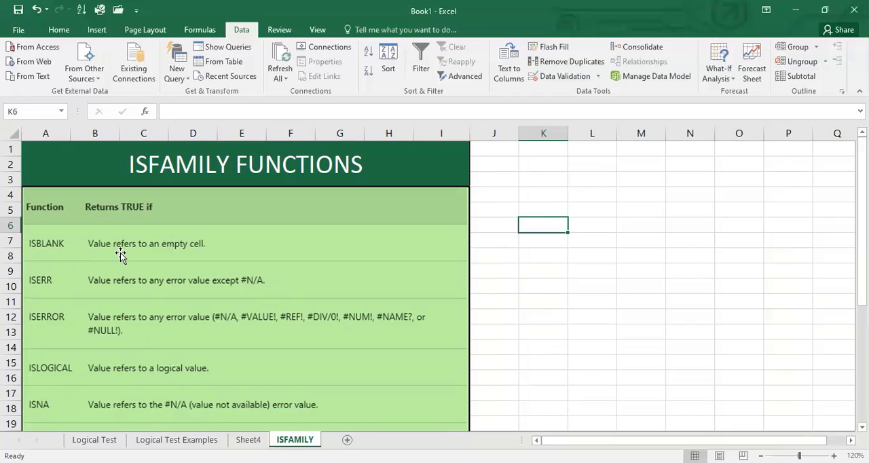
click(619, 229)
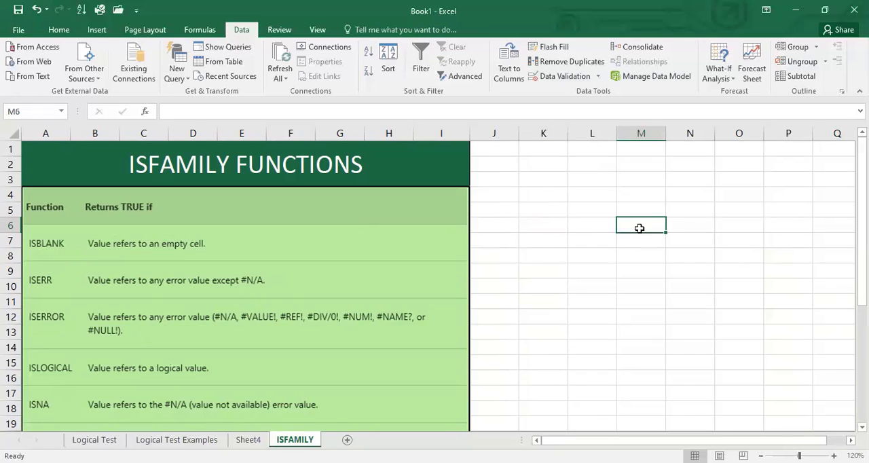
text(=)
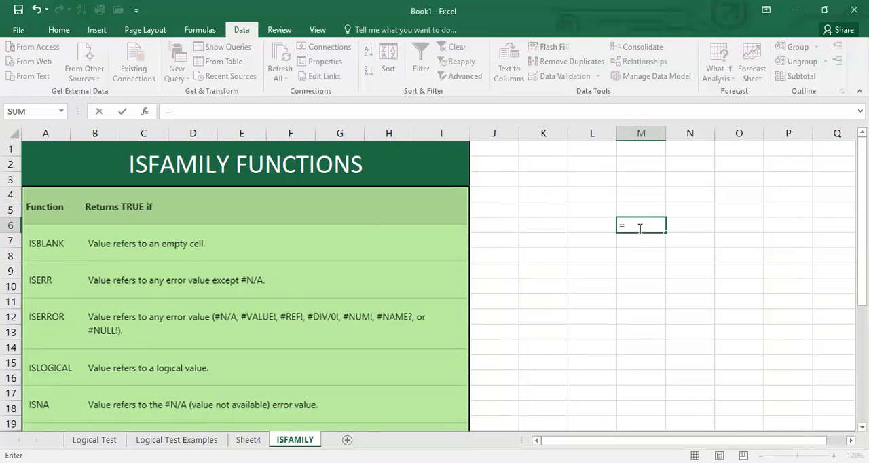
text(isblan)
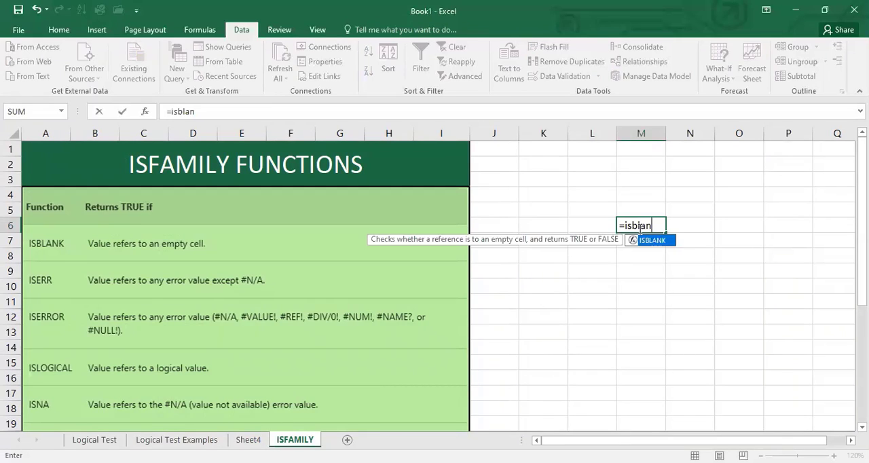
key(Tab)
click(638, 178)
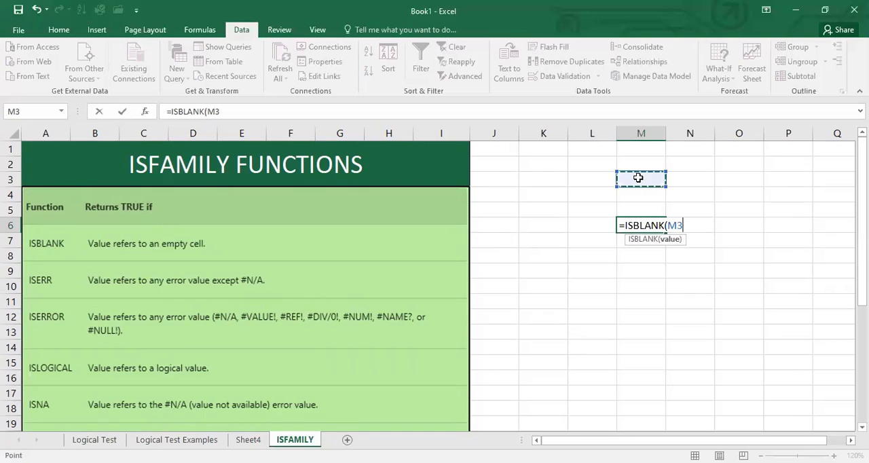
text())
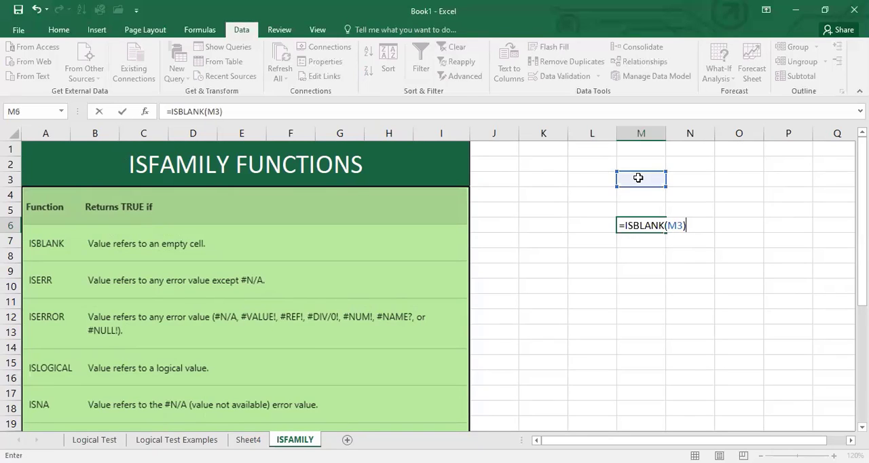
key(Return)
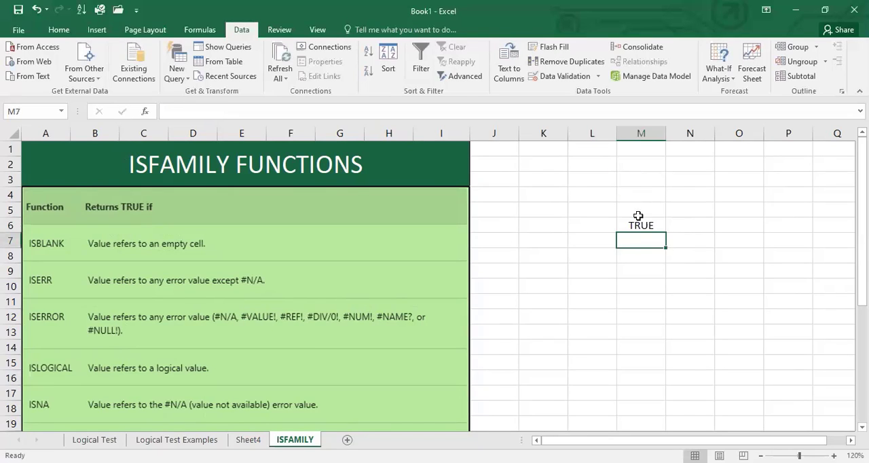
click(648, 224)
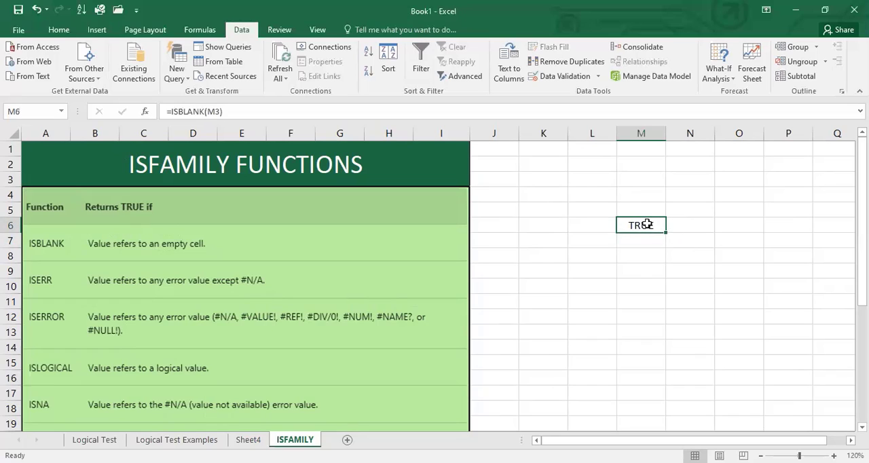
- Enter the text dfs in cell M3 to test the ISBLANK formula on a filled cell
click(649, 181)
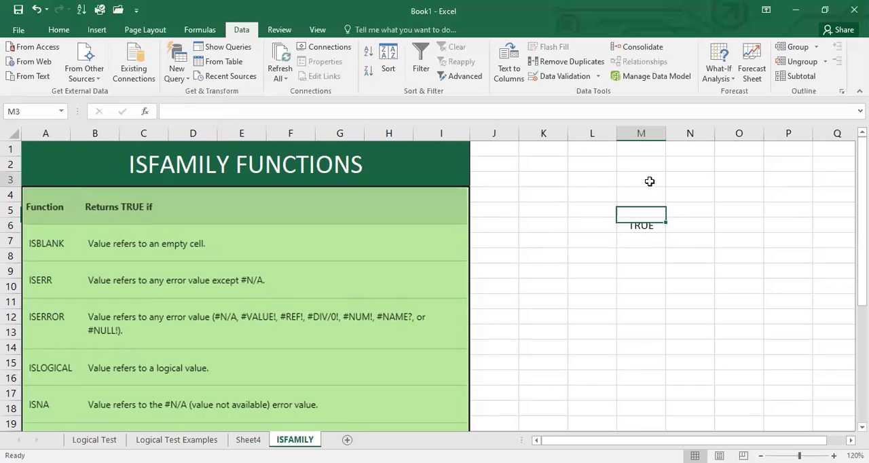
text(dfs)
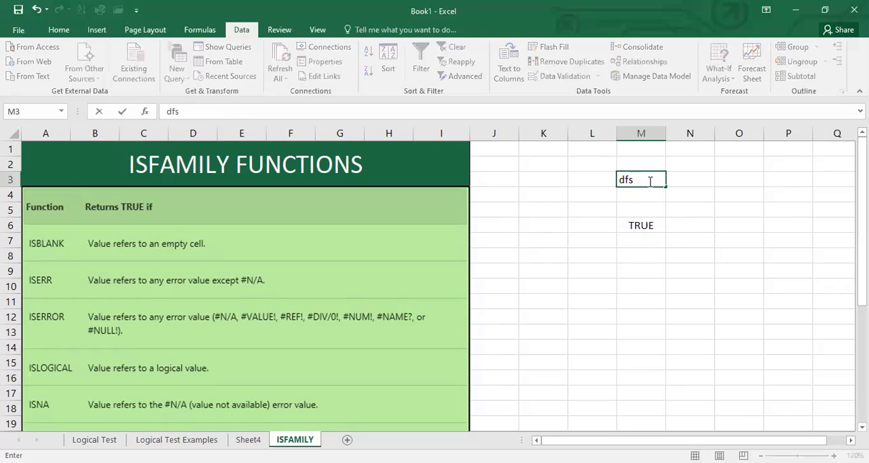
key(Return)
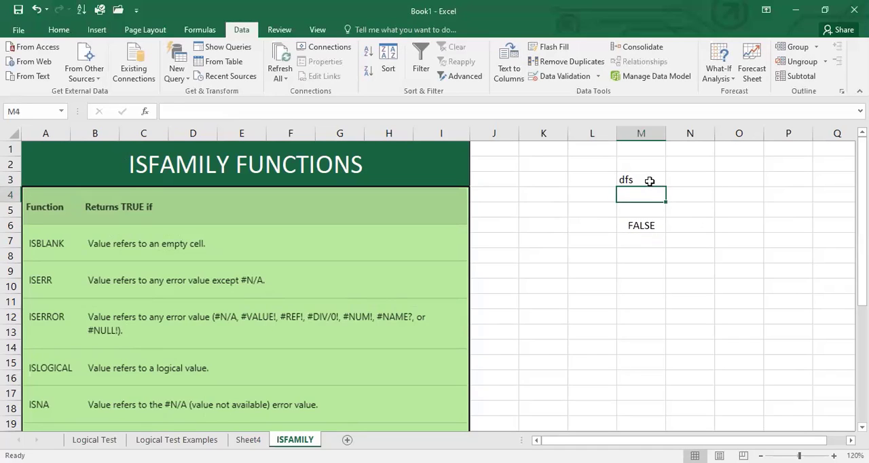
- Replace the text in cell M3 with a single space, and inspect M3 and the ISBLANK formula in M6
click(650, 181)
key(BackSpace)
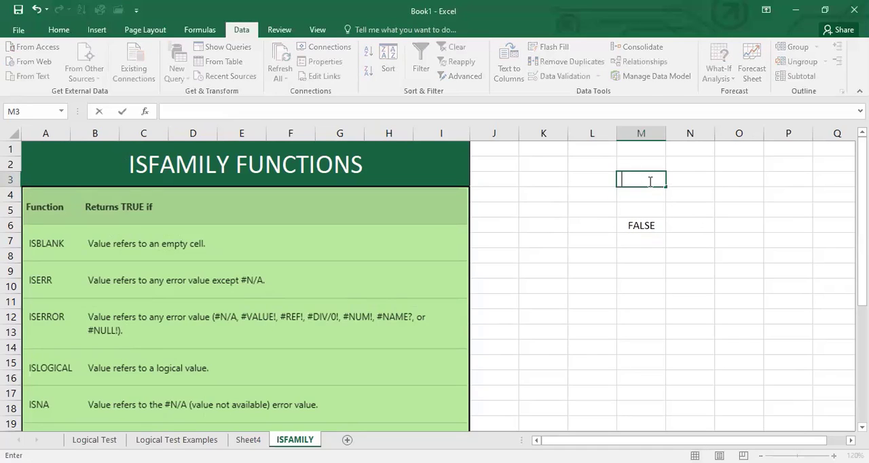
key(Return)
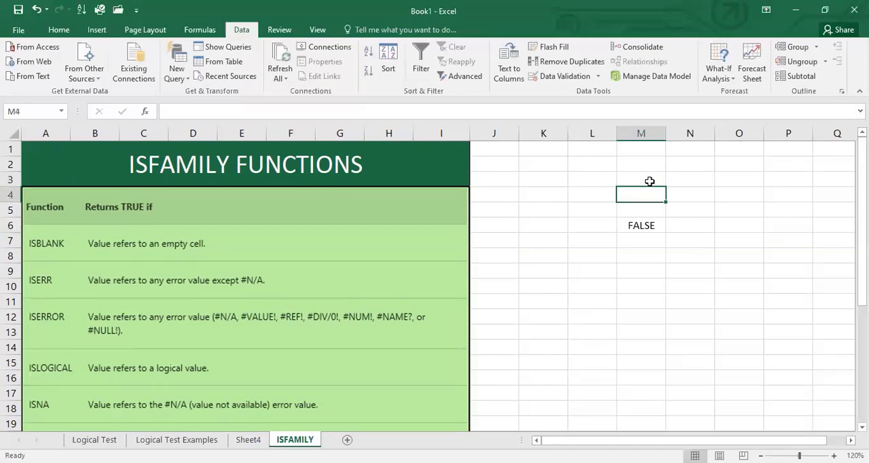
click(641, 226)
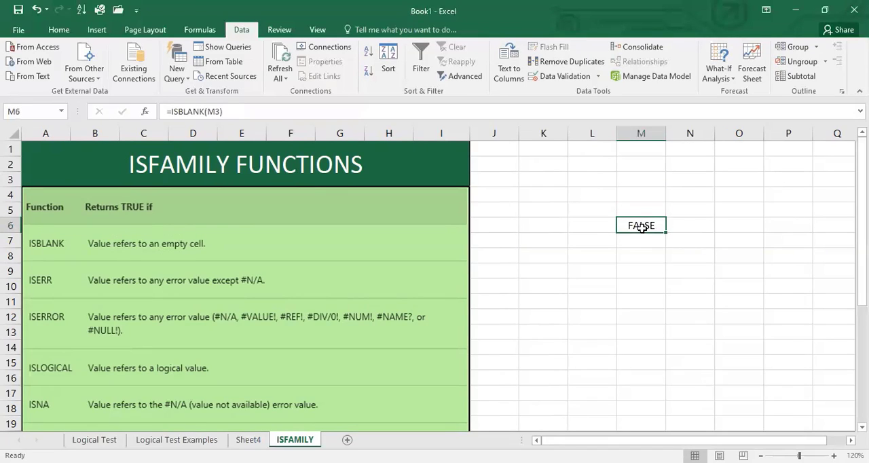
click(640, 176)
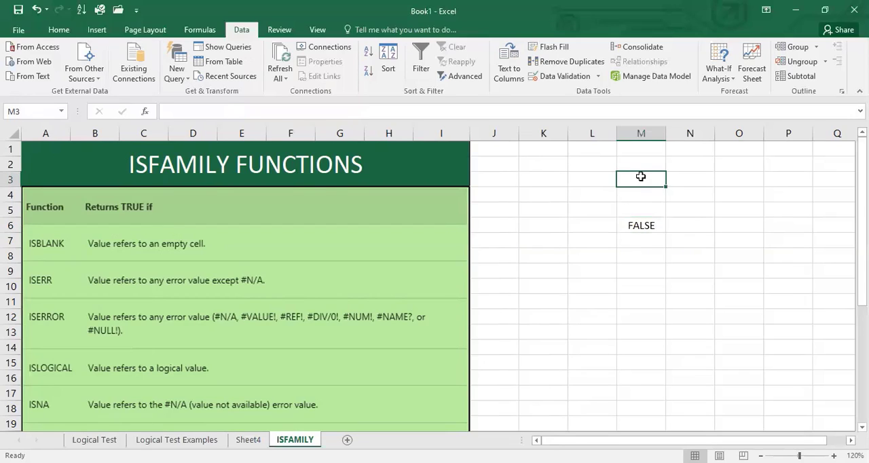
double_click(640, 176)
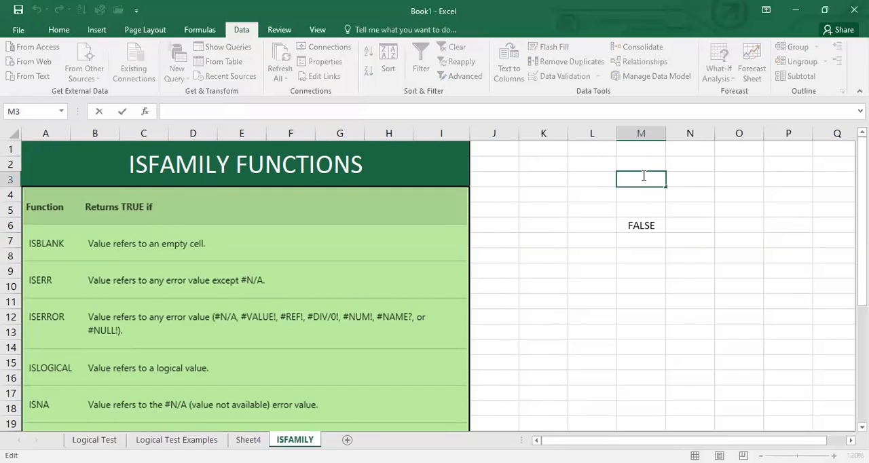
click(655, 197)
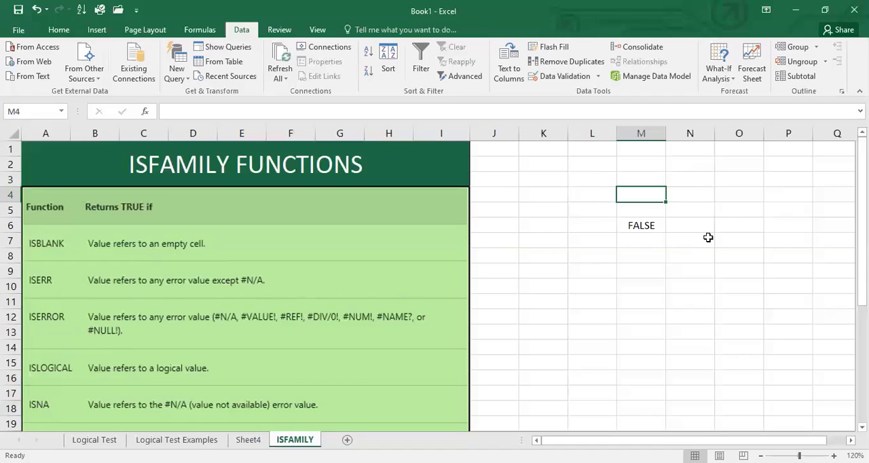
- Enter the formula =0/0 in cell O4 to produce a division error
click(762, 187)
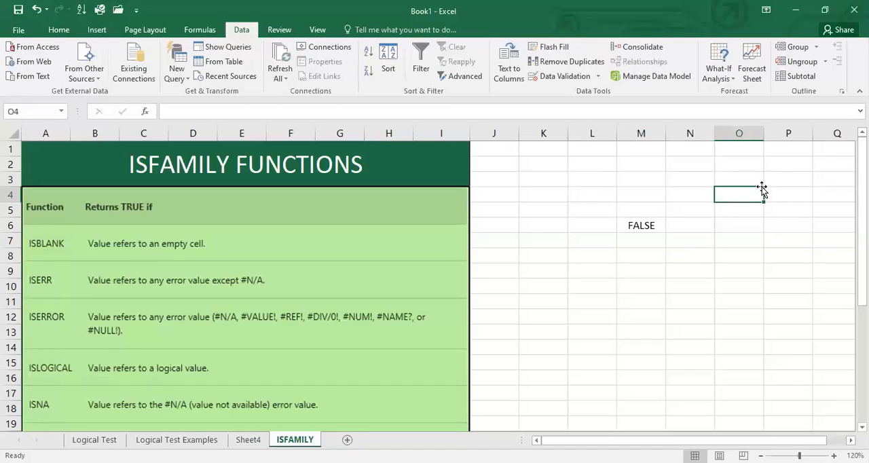
text(=0/)
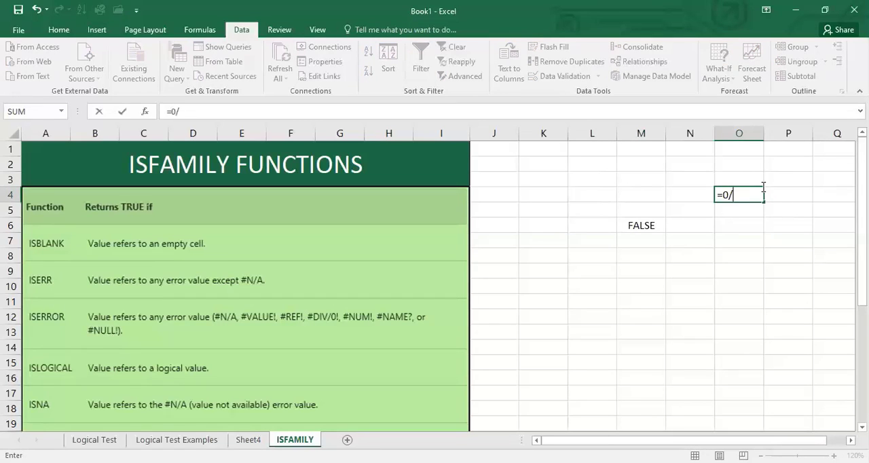
text(0)
key(Return)
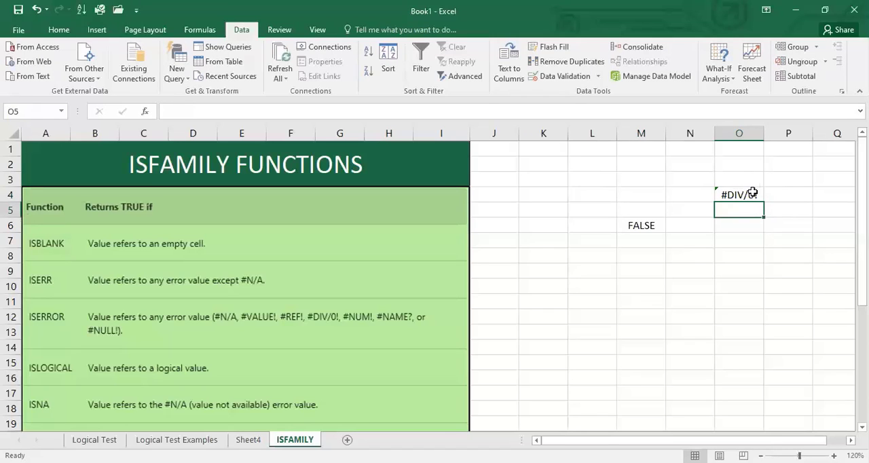
- Enter =ISERROR(O4) in cell O7 to test the division for an error
click(728, 235)
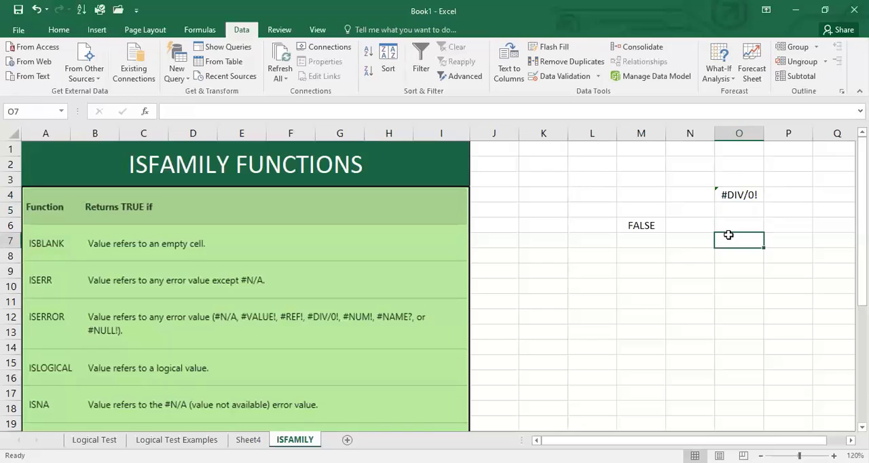
text(=)
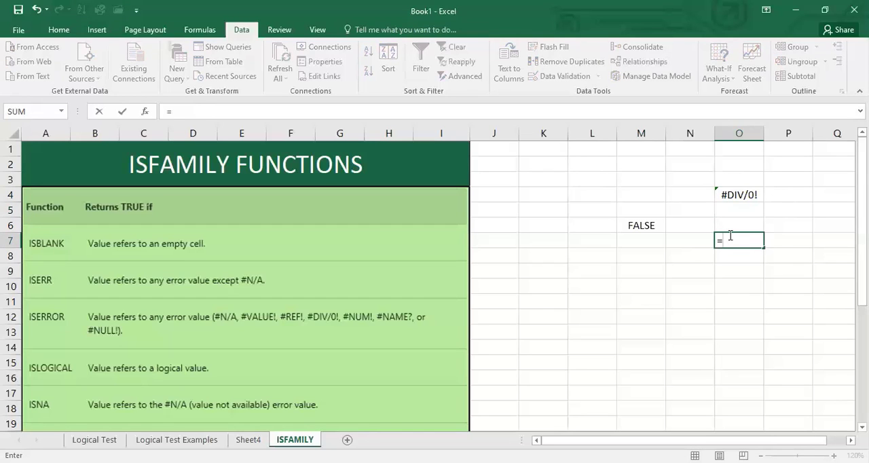
text(ISERROR()
click(730, 195)
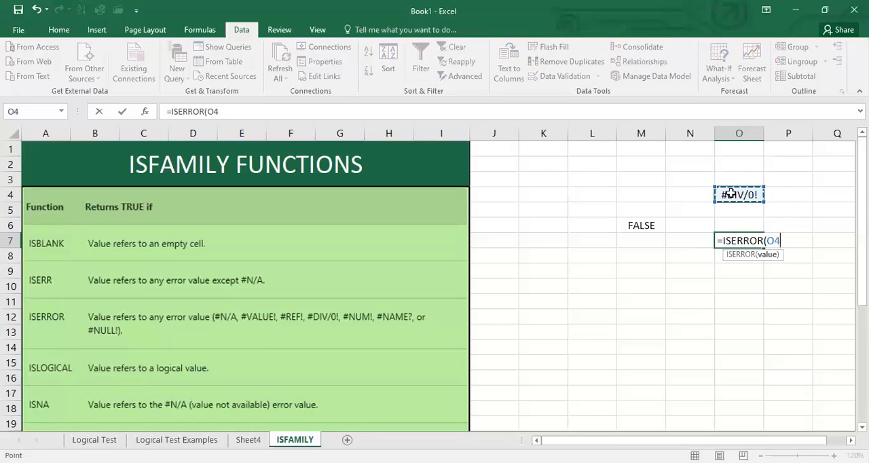
text())
key(Return)
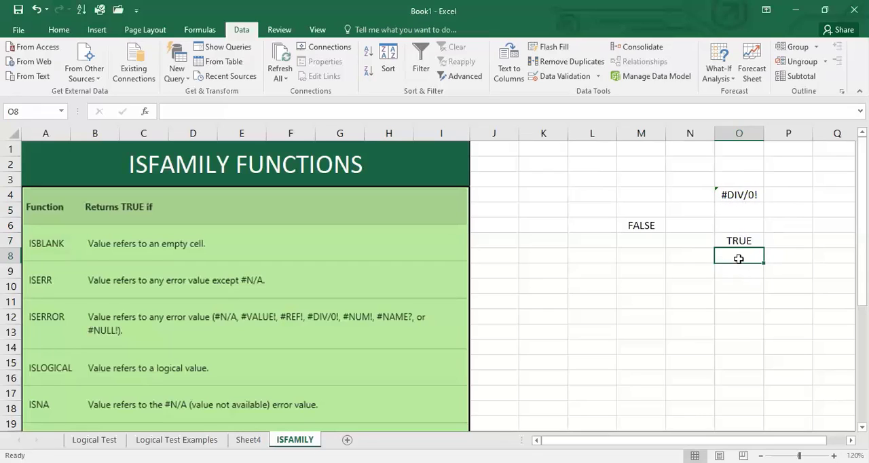
- Change the formula in cell O4 to =5/2 to test ISERROR on a valid division
click(739, 195)
double_click(740, 195)
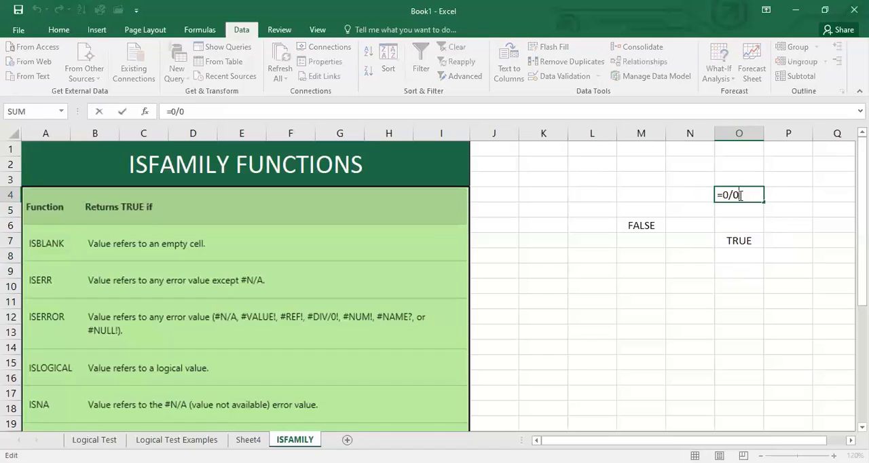
key(Left)
key(Left)
key(BackSpace)
text(5)
key(Right)
key(Delete)
text(2)
key(Return)
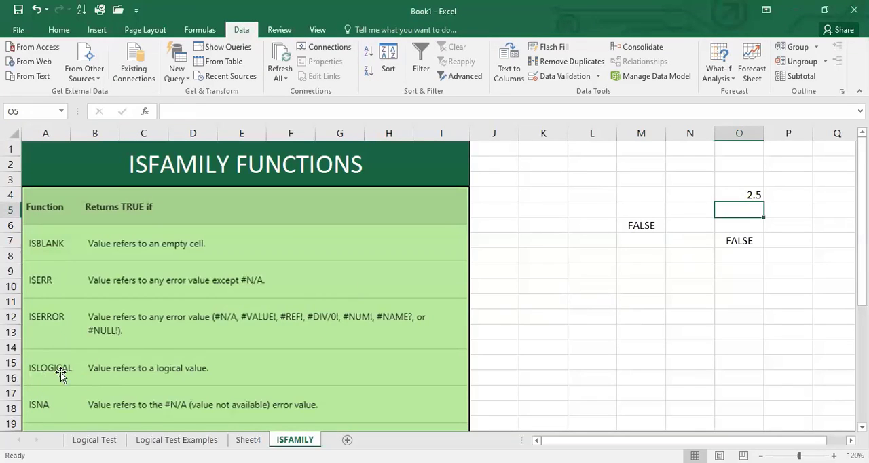
- Enter =ISLOGICAL(O7) in cell M10 and compare its result with the ISERROR cell it refers to
click(634, 282)
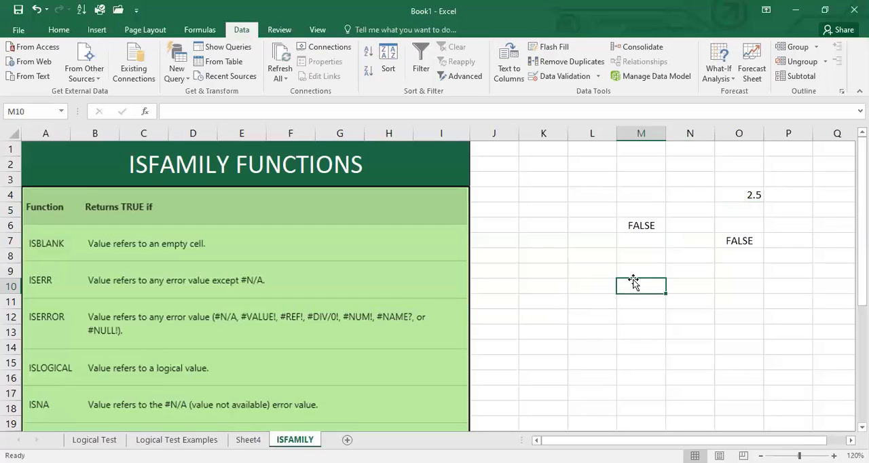
text(=i)
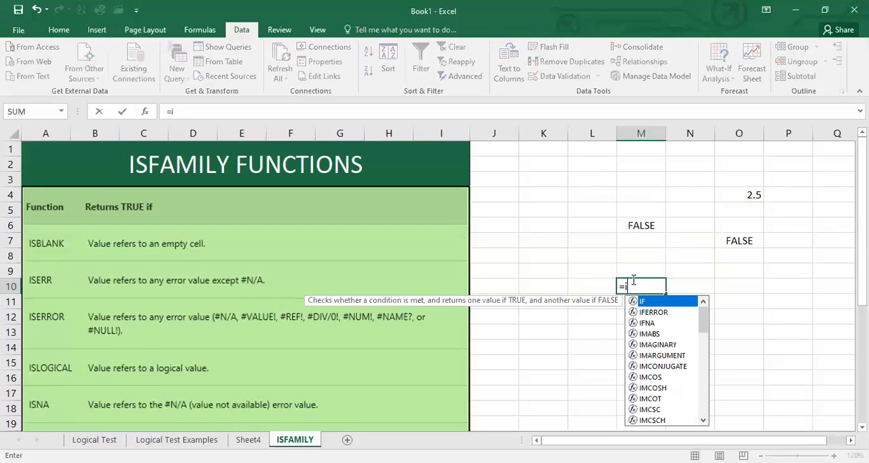
text(slo)
key(Tab)
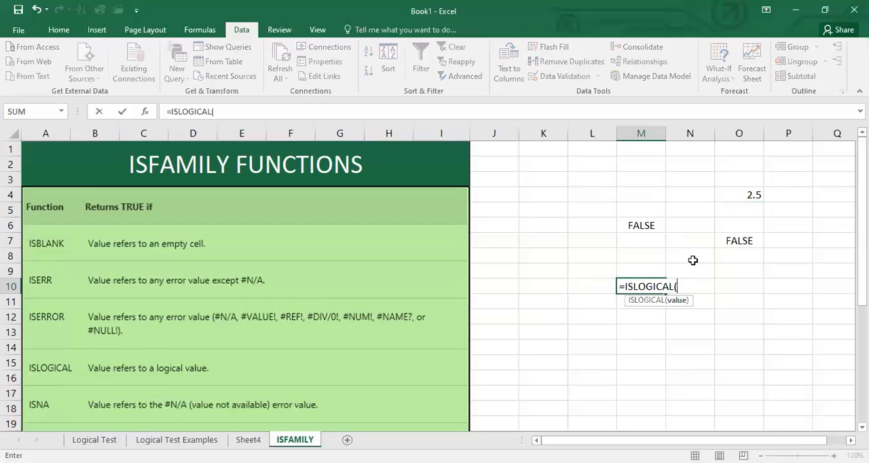
click(738, 241)
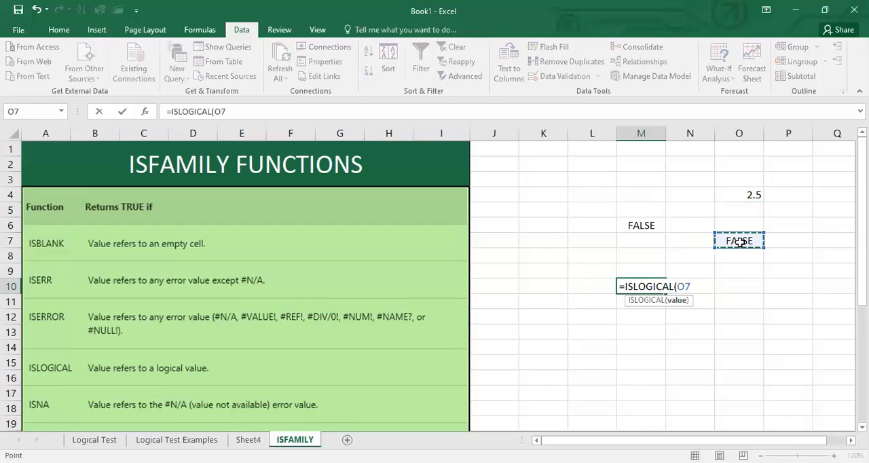
text())
key(Return)
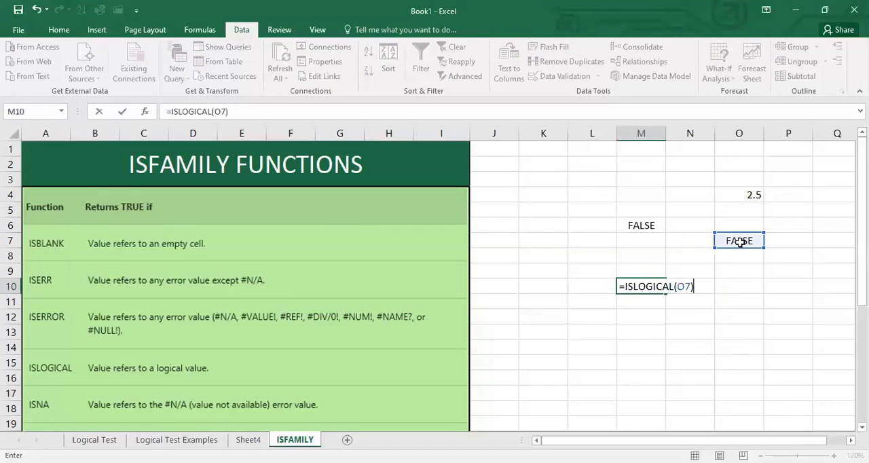
click(632, 285)
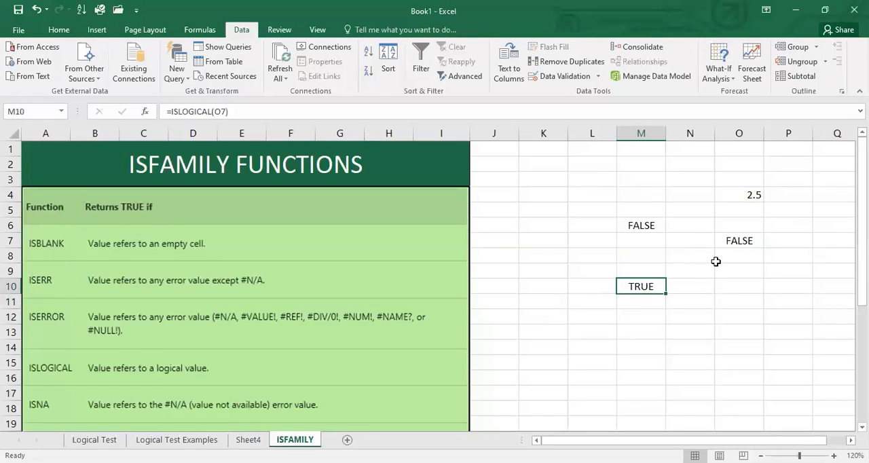
click(731, 241)
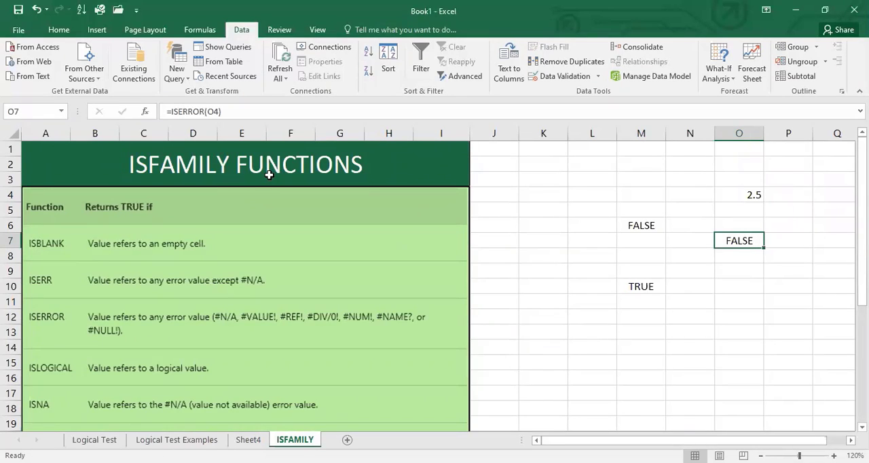
- Look through the remaining IS functions in the reference table, down to ISTEXT
scroll(224, 315, down, 6)
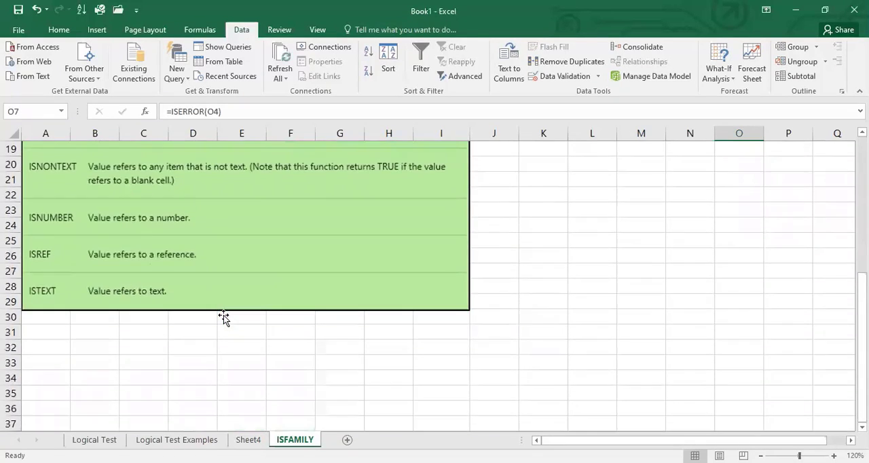
scroll(224, 315, up, 1)
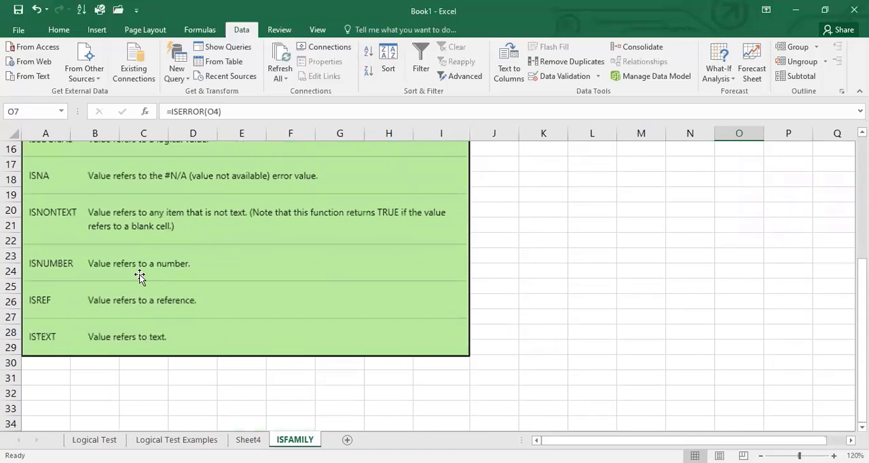
- Review the ISBLANK formula in cell M6 and the ISLOGICAL formula in cell M10
scroll(428, 256, up, 5)
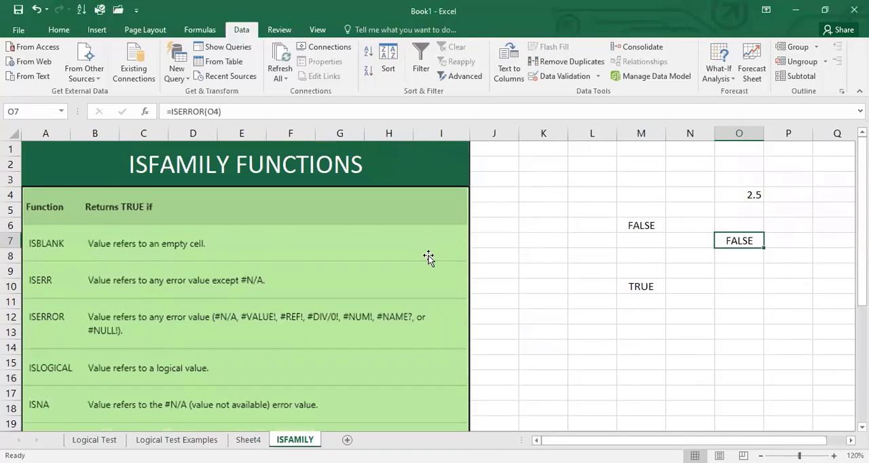
click(635, 221)
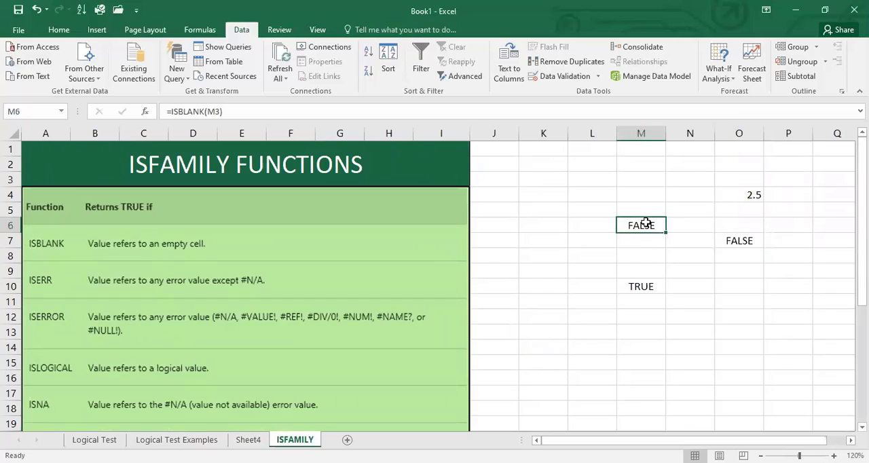
click(637, 286)
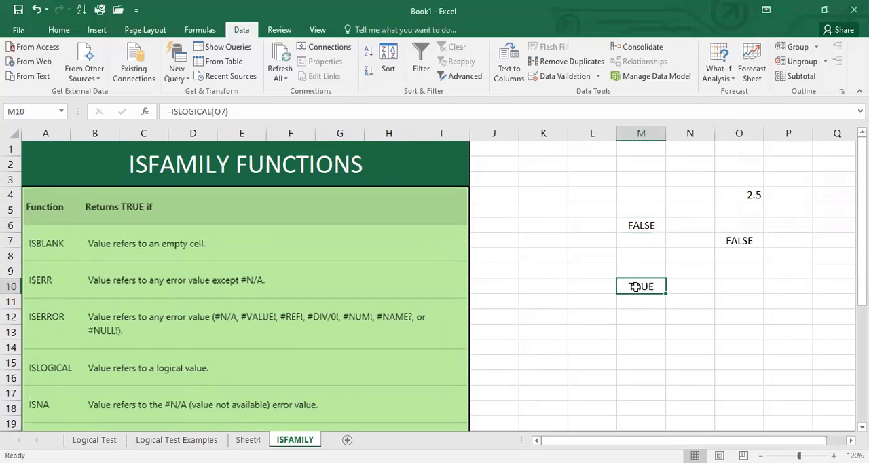
click(723, 314)
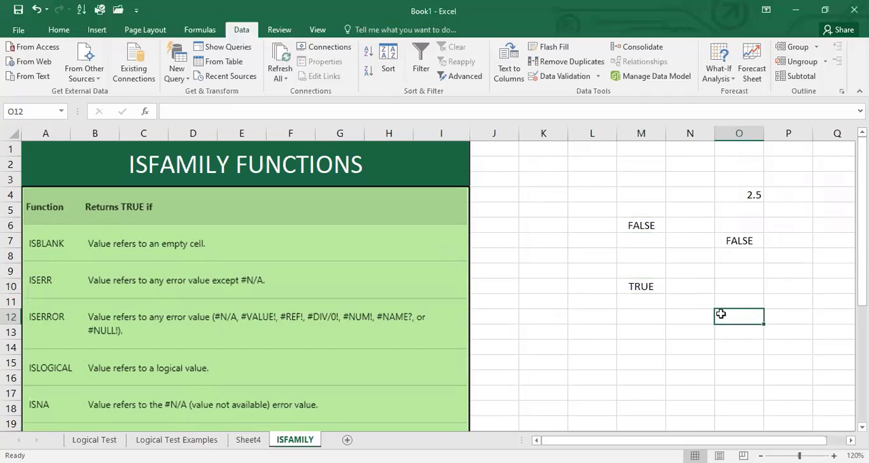
- Open the ISLOGICAL formula in cell M10 to inspect its cell reference and argument, and close it without editing
click(643, 285)
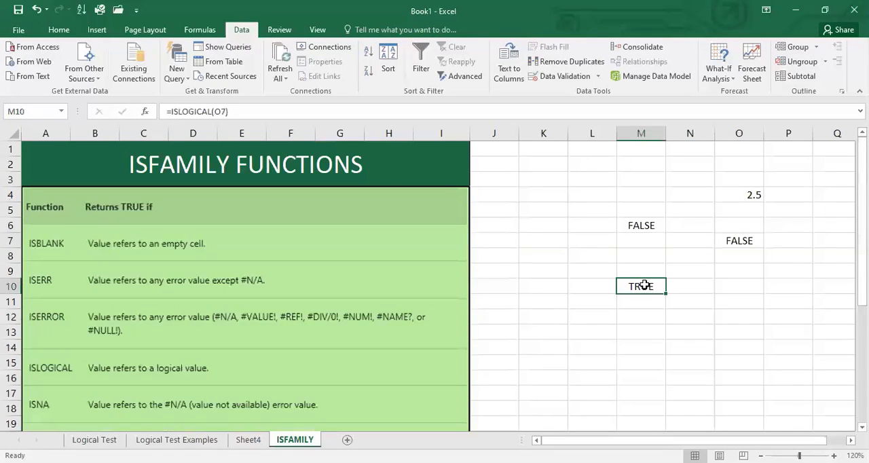
double_click(643, 286)
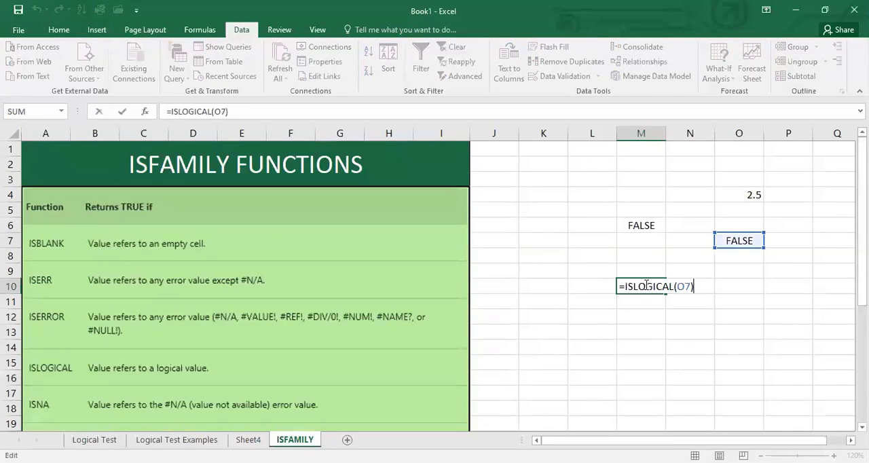
click(684, 286)
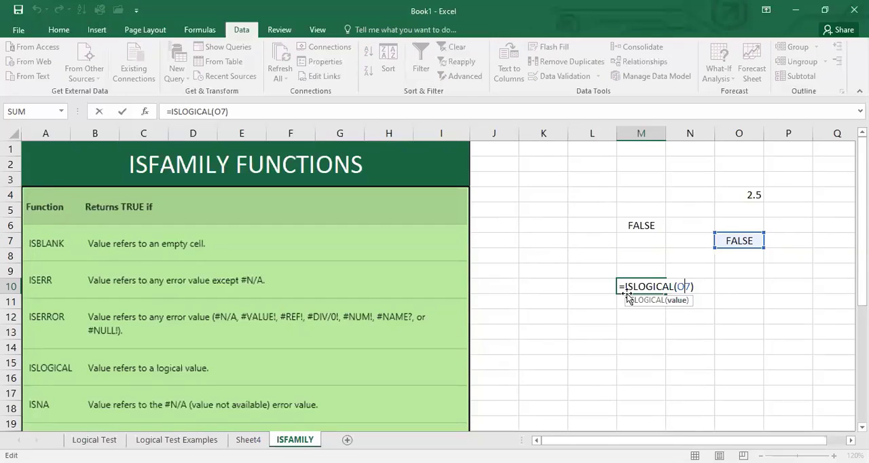
key(Return)
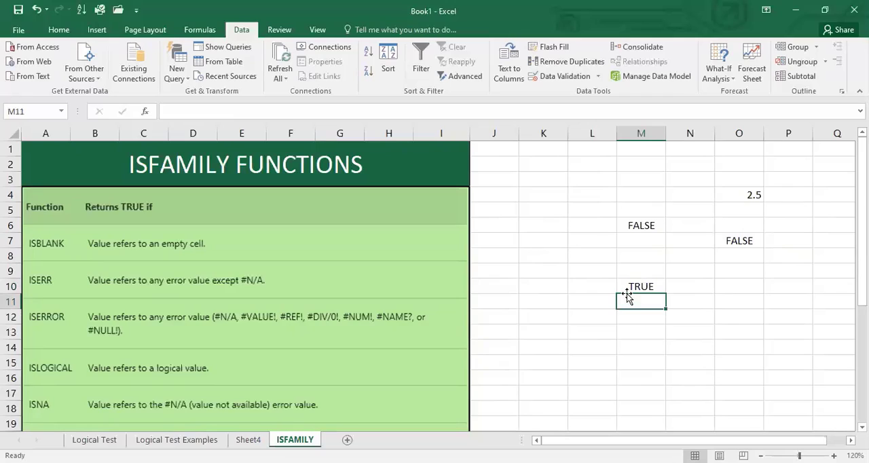